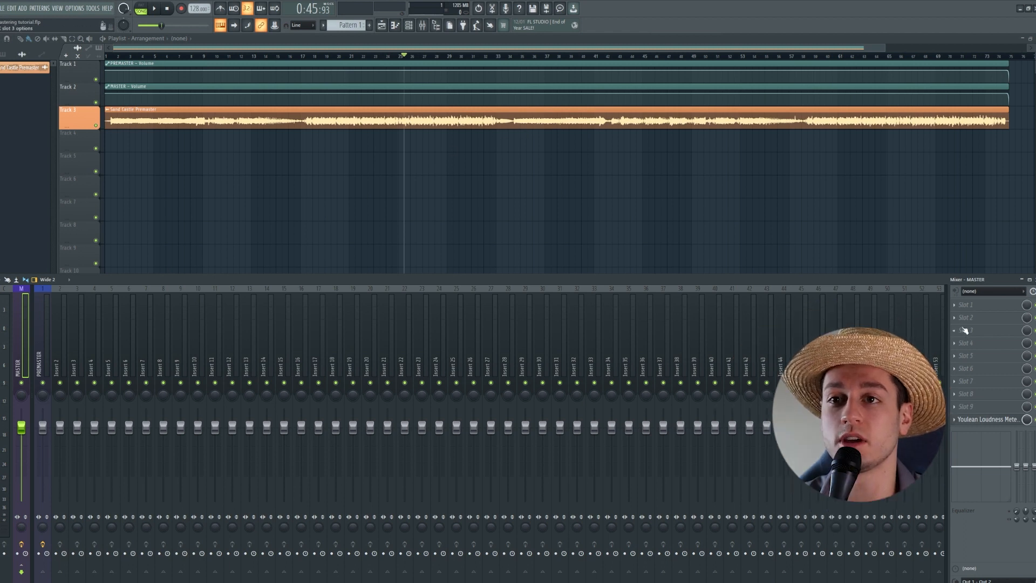
Load the OTT multiband compressor into the first effect slot of the master channel
left_click(968, 310)
mouse_move(970, 321)
left_click(722, 47)
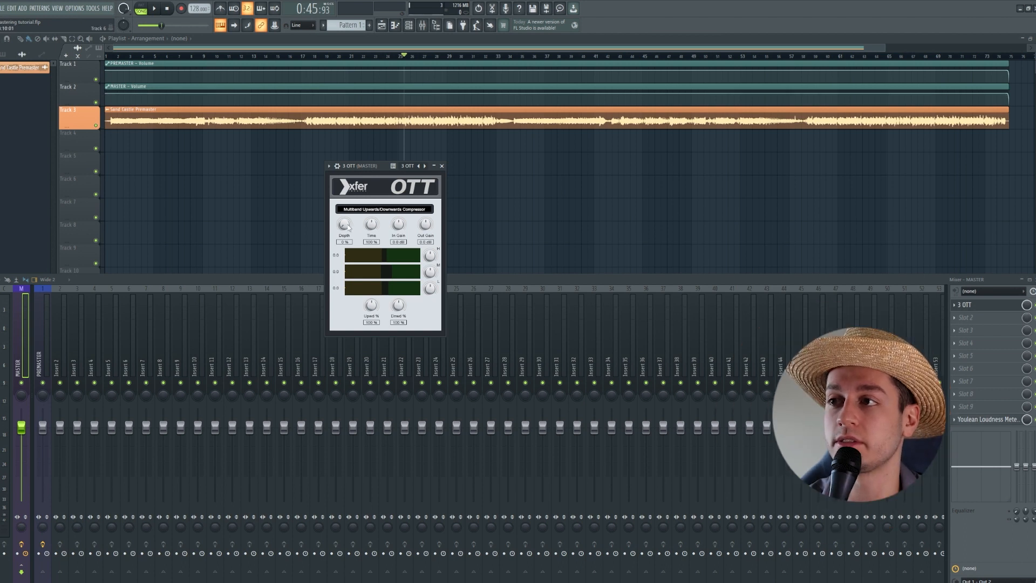
Set OTT's depth to 7 % while auditioning the track, and stop playback
key("space")
left_click_drag(345, 227, 350, 250)
left_click_drag(350, 294, 357, 339)
left_click_drag(349, 228, 347, 217)
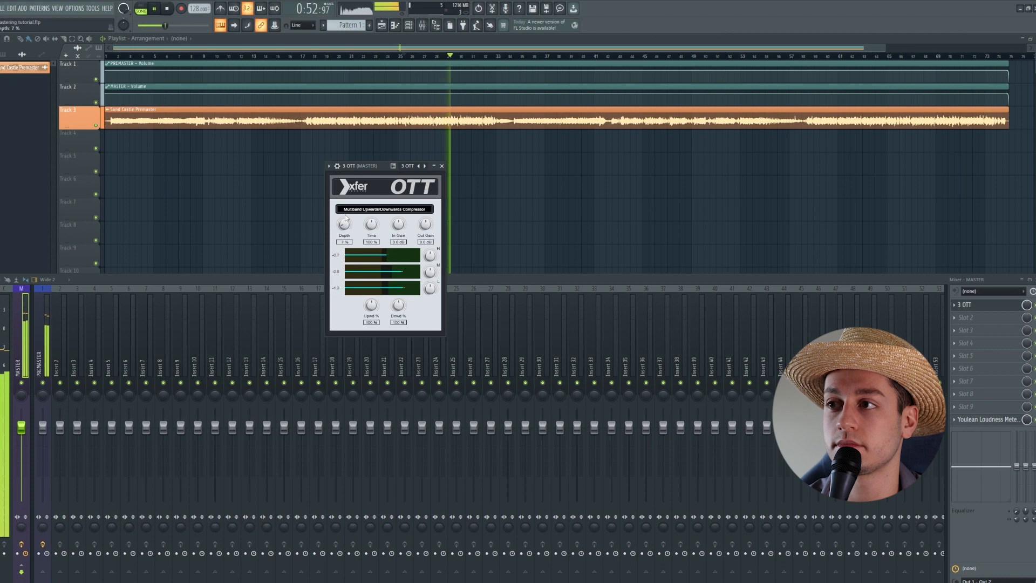
key("space")
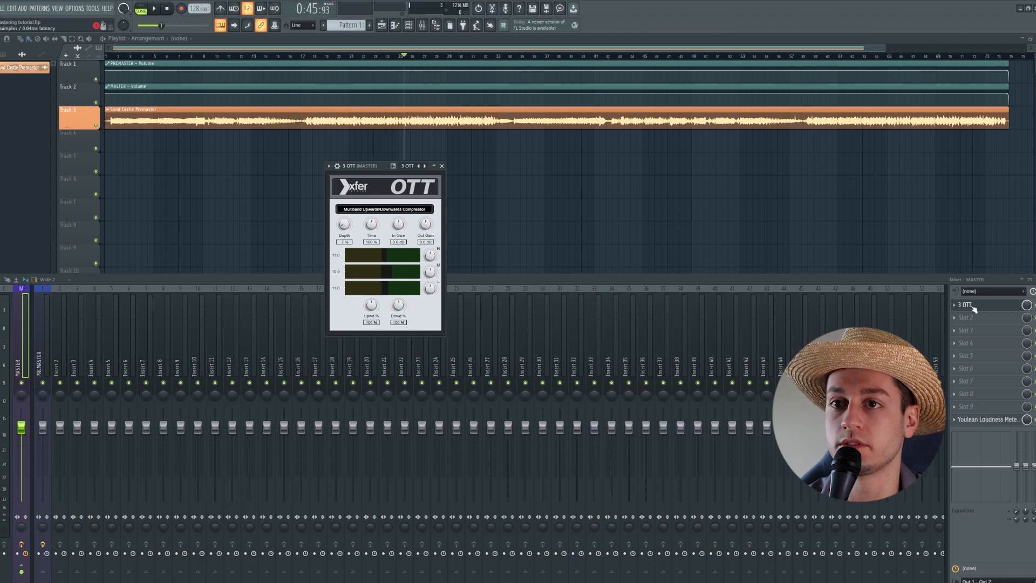
Load soothe2 with the Master preset into the master's second slot and audition its delta signal during playback
left_click(949, 317)
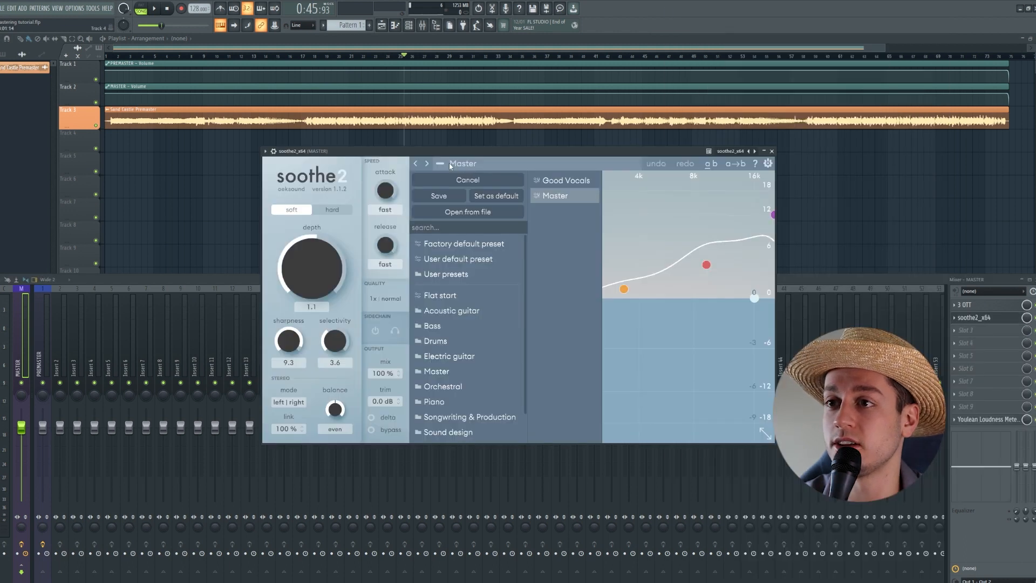
left_click(452, 164)
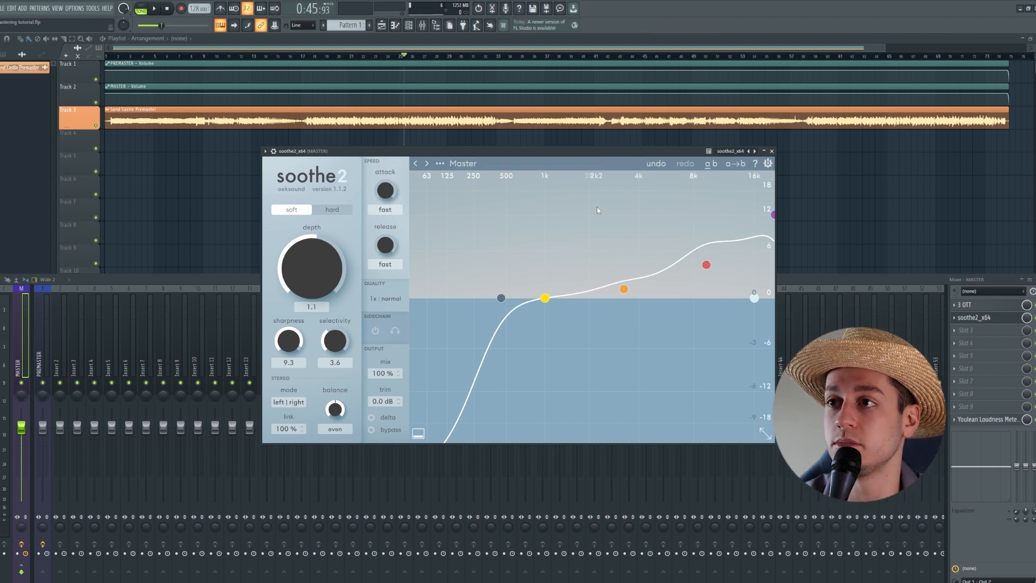
key("space")
left_click(384, 413)
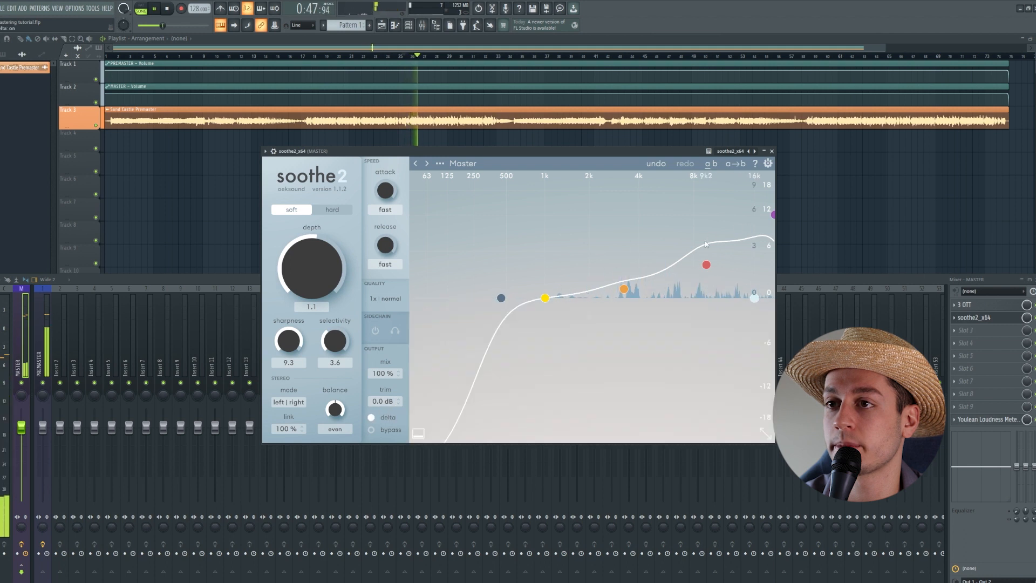
Set soothe2's band 3 to about 15.2 kHz with 9.0 dB sensitivity and lower the overall depth to -0.3
left_click_drag(706, 264, 750, 231)
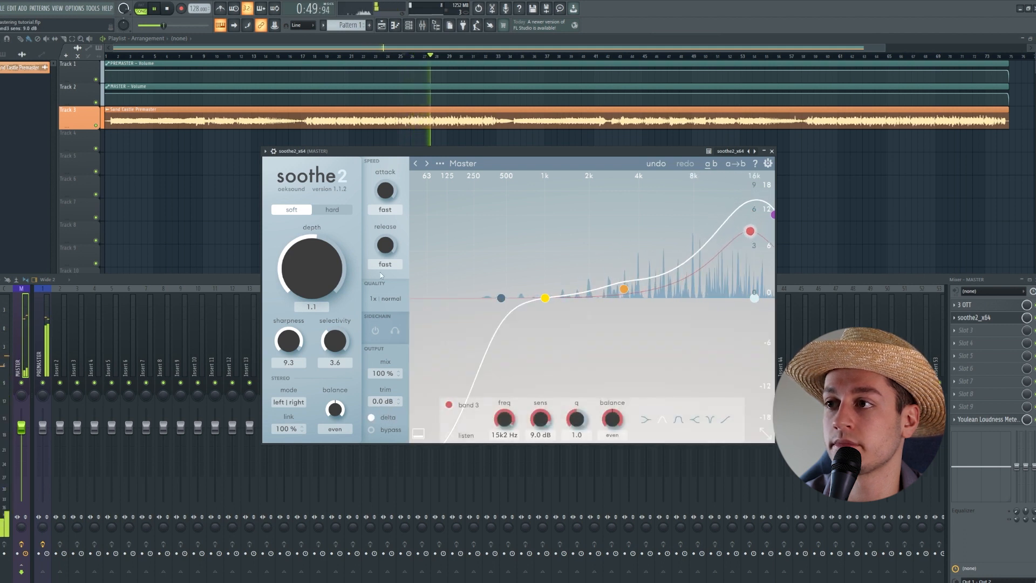
left_click_drag(333, 245, 336, 258)
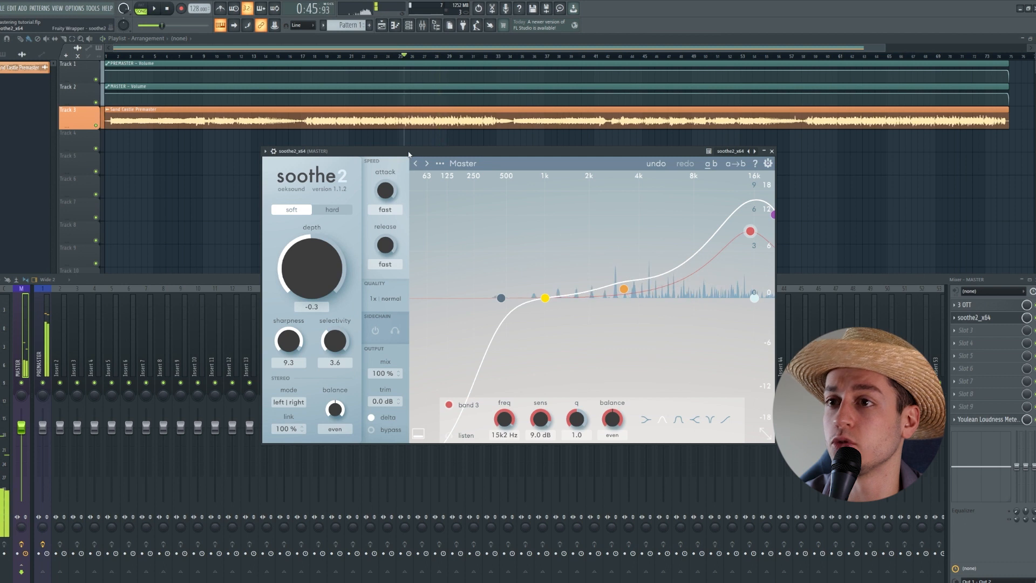
key("space")
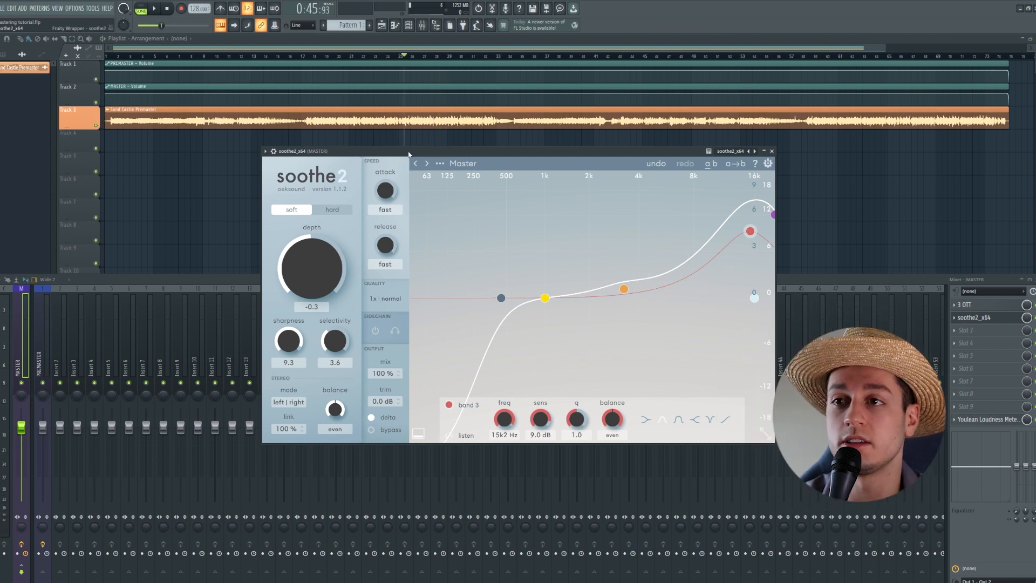
Turn off delta monitoring, compare soothe2 bypassed and active during playback, and close the plugin
key("space")
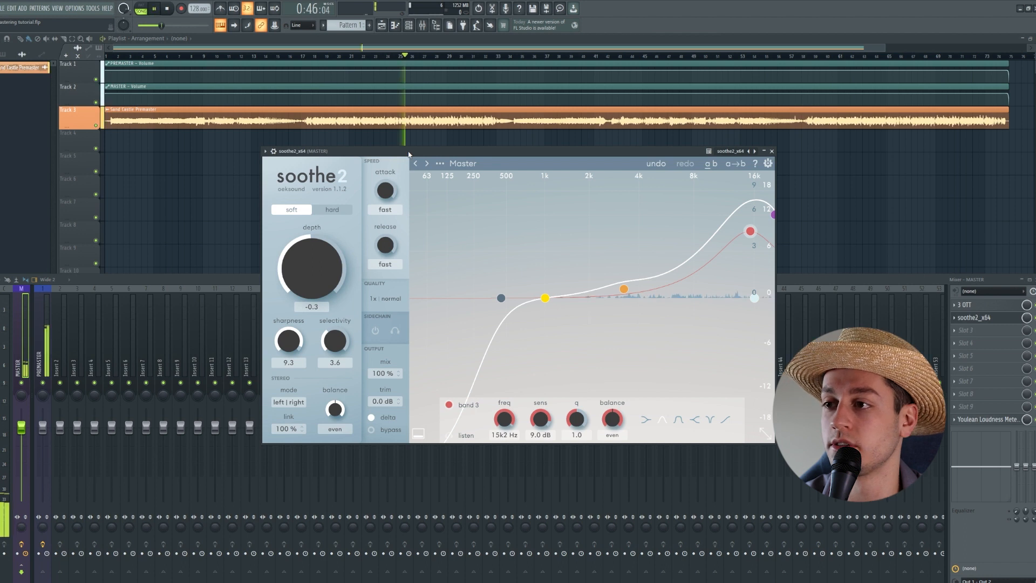
left_click(387, 421)
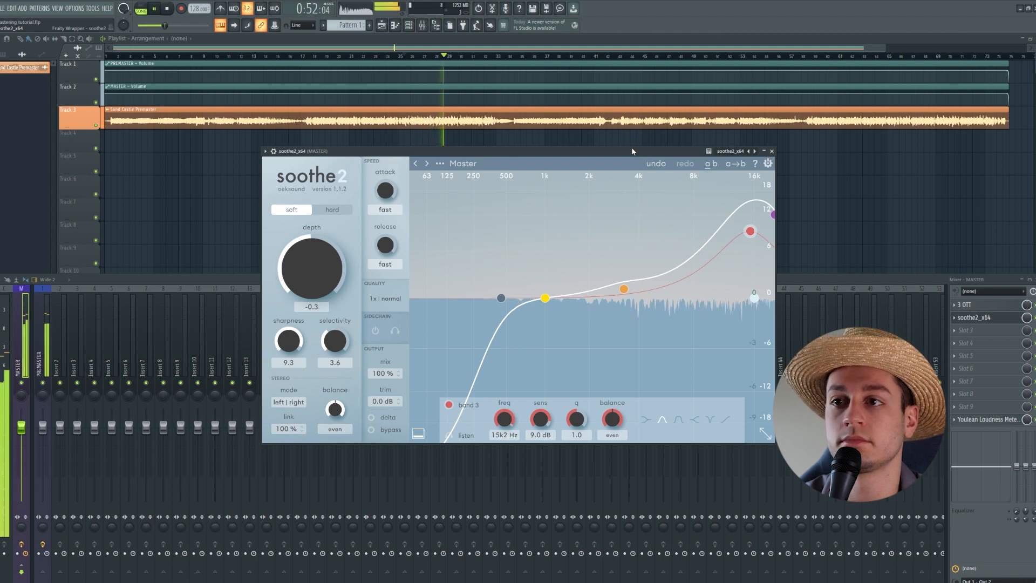
left_click(383, 431)
left_click(383, 432)
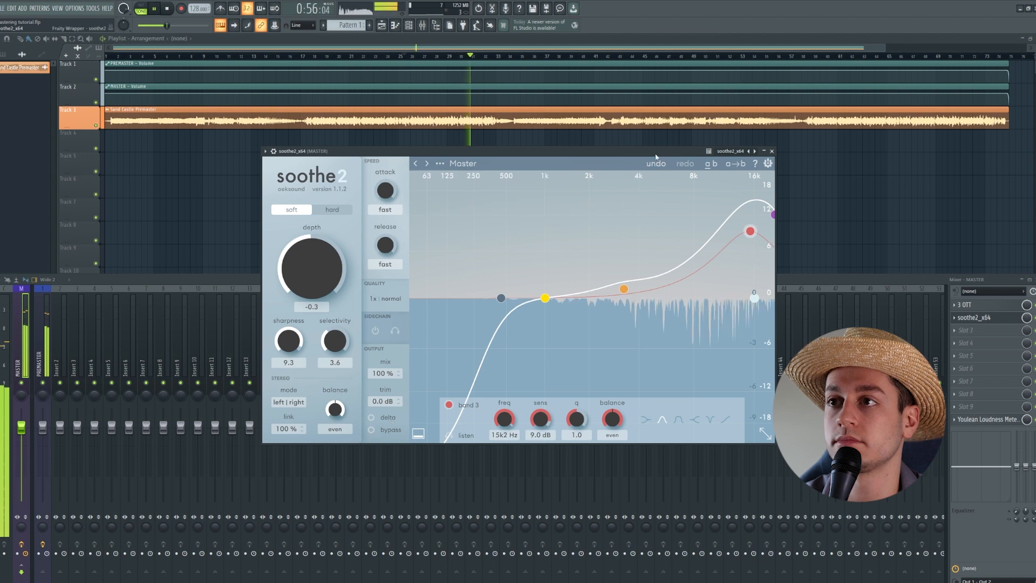
key("space")
left_click(772, 152)
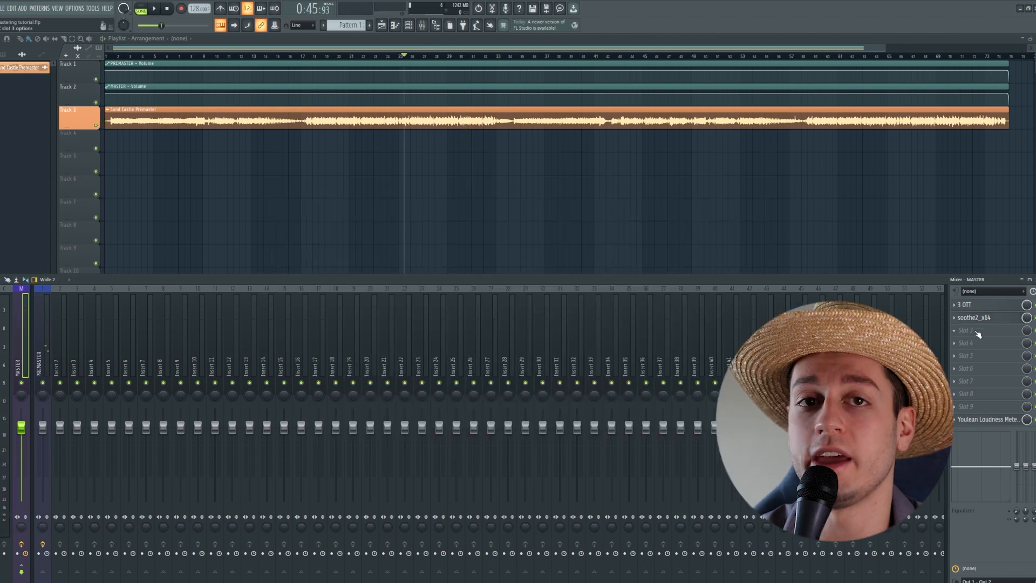
Load Ozone 9 into the master's third slot with the Mastering Lianju V2 preset
left_click(978, 335)
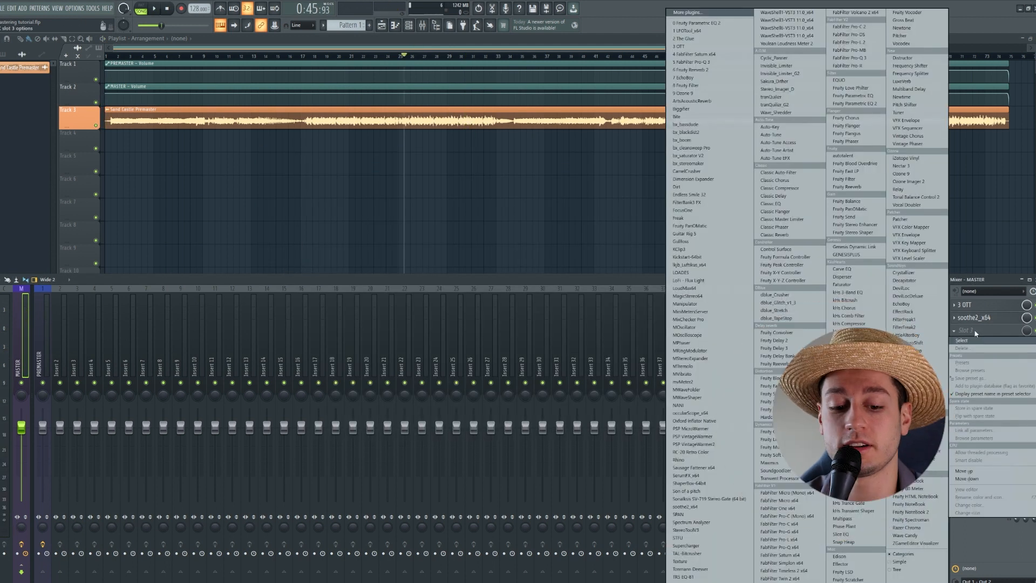
left_click(900, 174)
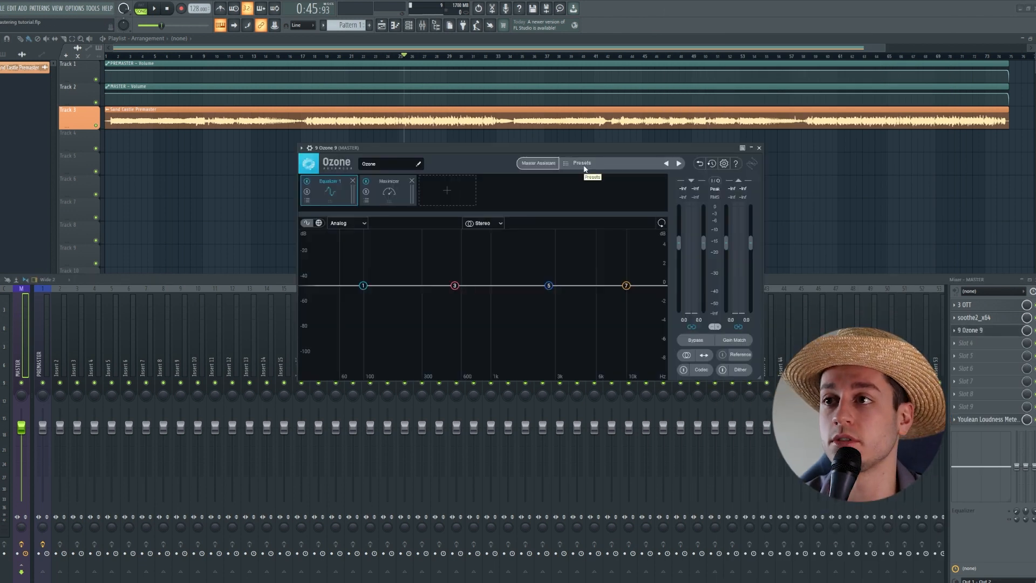
left_click(584, 169)
left_click(389, 252)
left_click(520, 182)
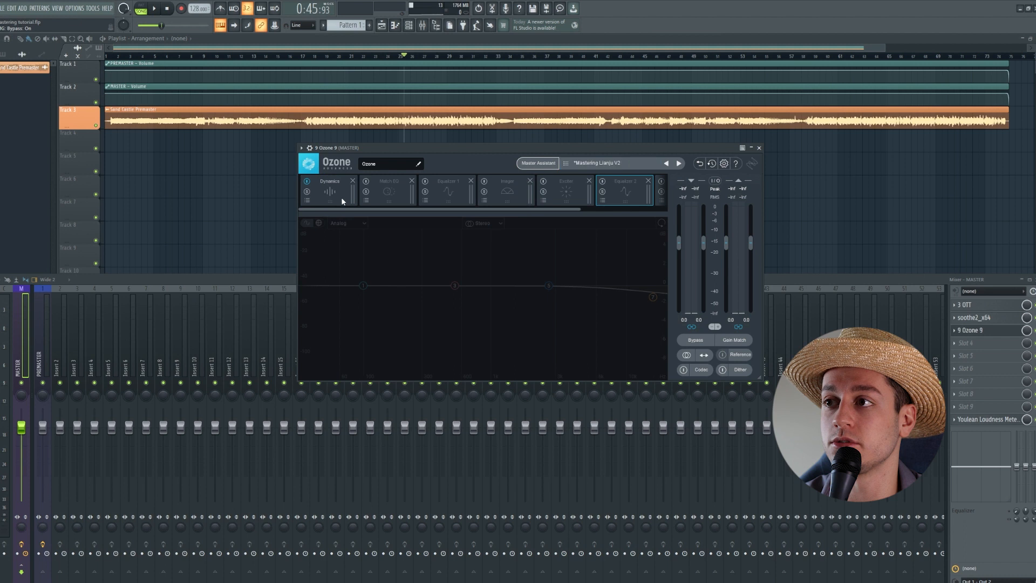
Review Ozone's modules one by one: Dynamics, Match EQ, Equalizer 1, Imager, Exciter, Equalizer 2 and Maximizer
left_click(341, 198)
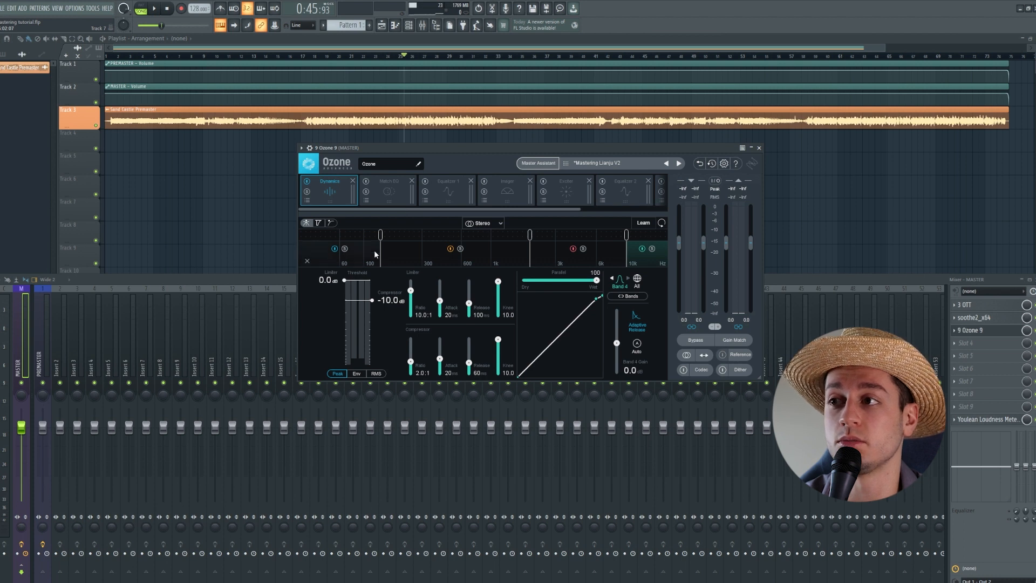
left_click(384, 189)
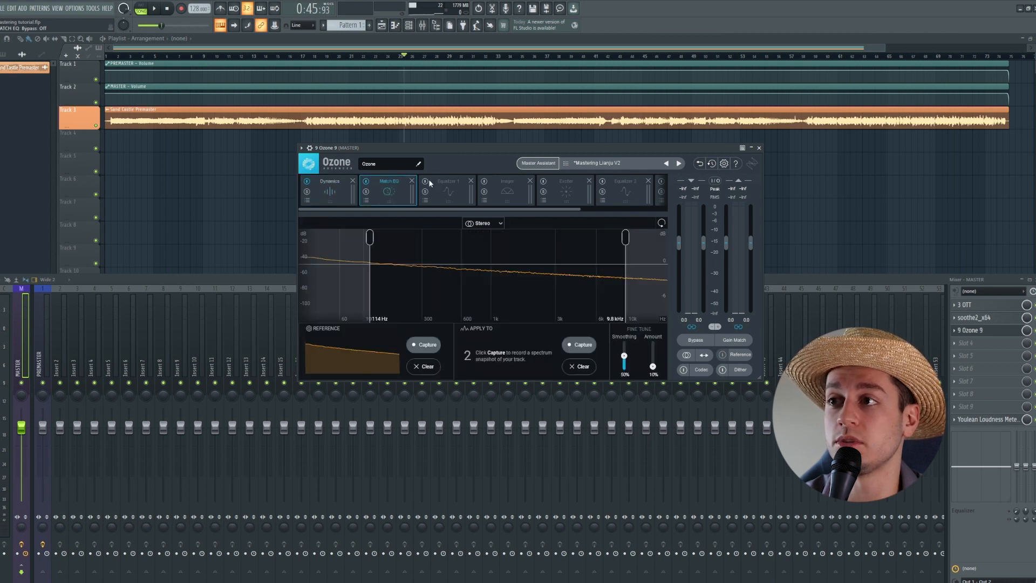
left_click(445, 197)
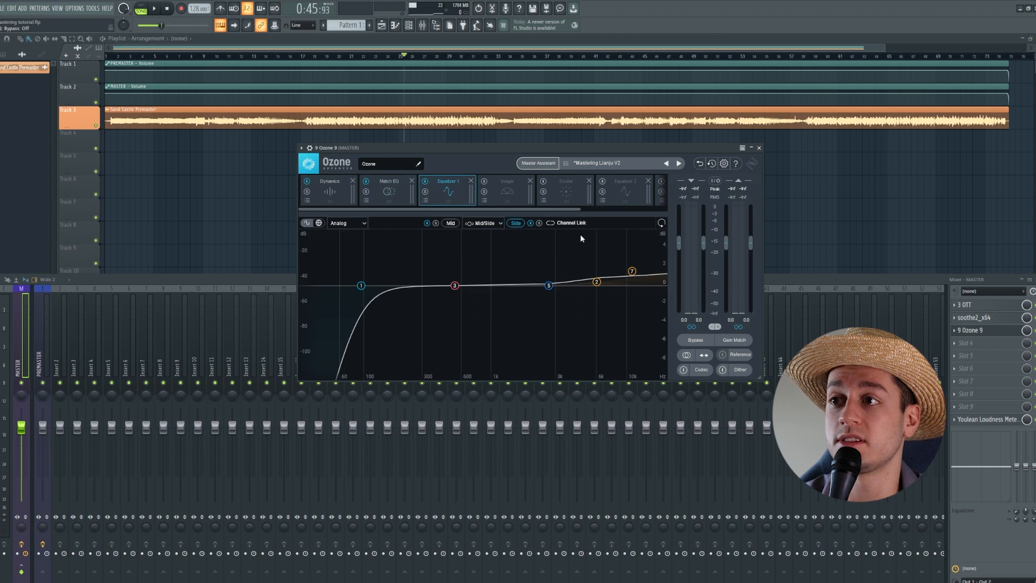
left_click(504, 188)
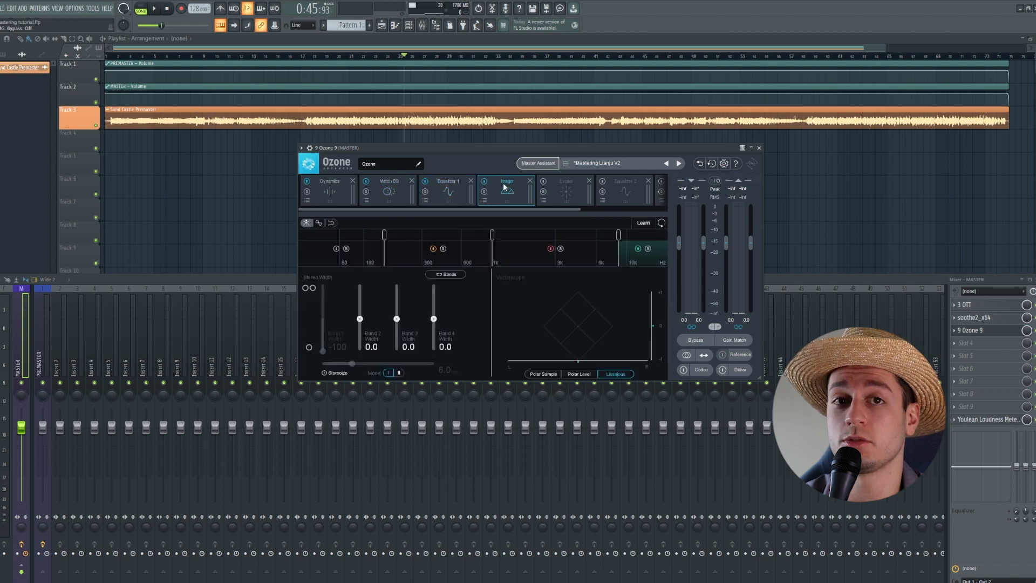
left_click(565, 190)
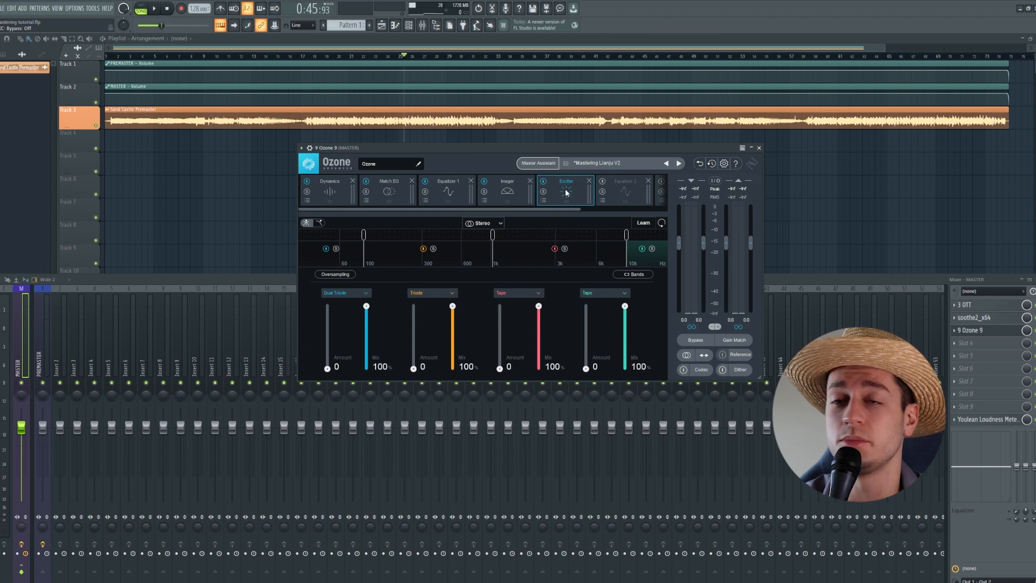
left_click_drag(535, 209, 611, 210)
left_click(527, 188)
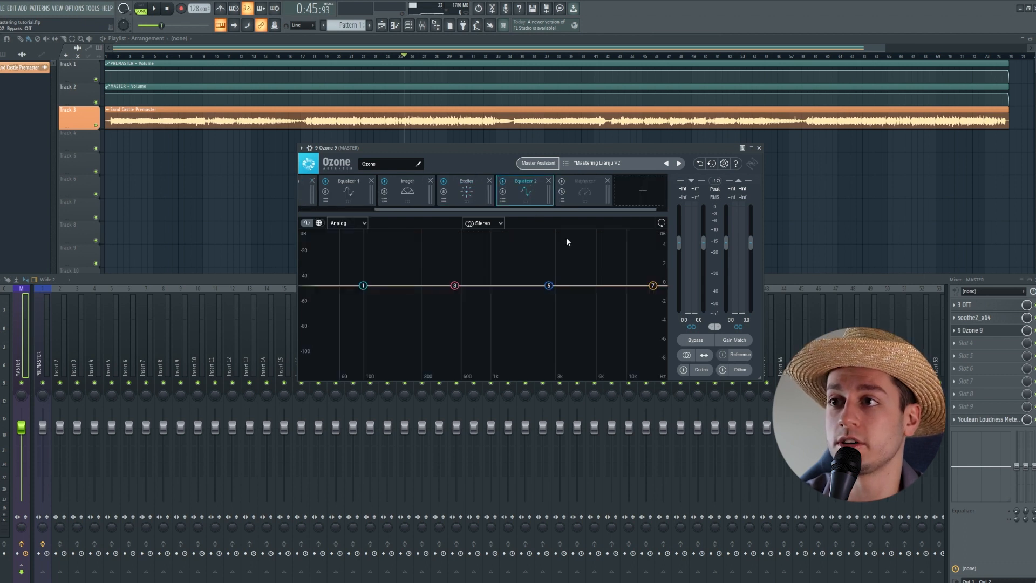
left_click(586, 191)
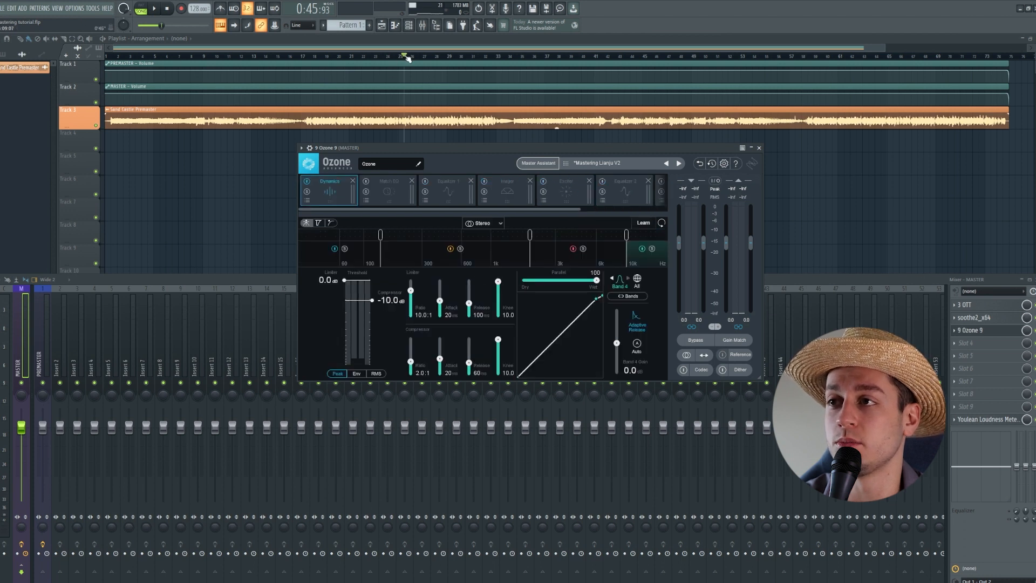
Select about bar 25 to bar 32 on the playlist timeline as the loop range and test its playback
left_click(405, 55)
left_click_drag(405, 56, 468, 66)
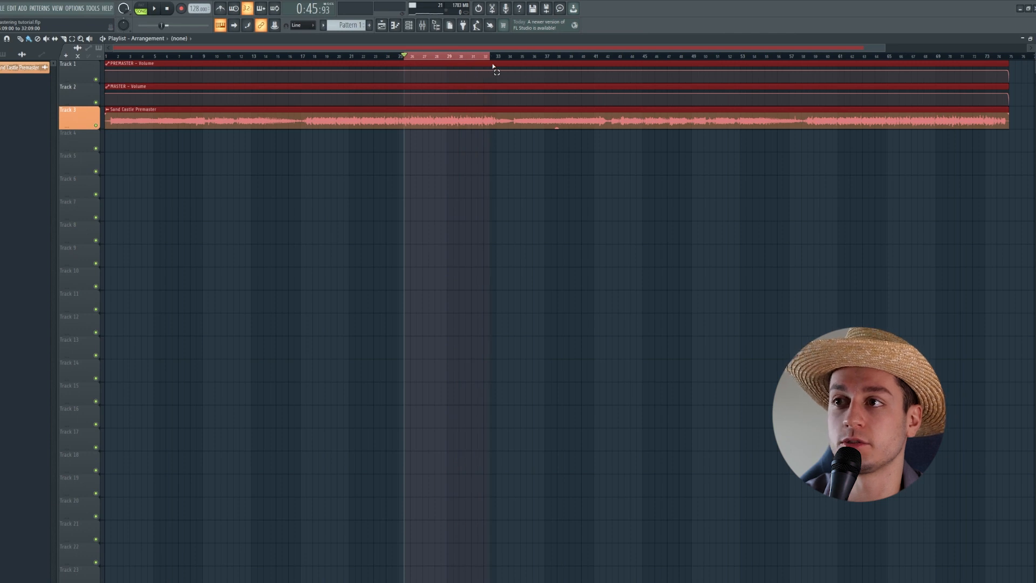
left_click(605, 279)
key("space")
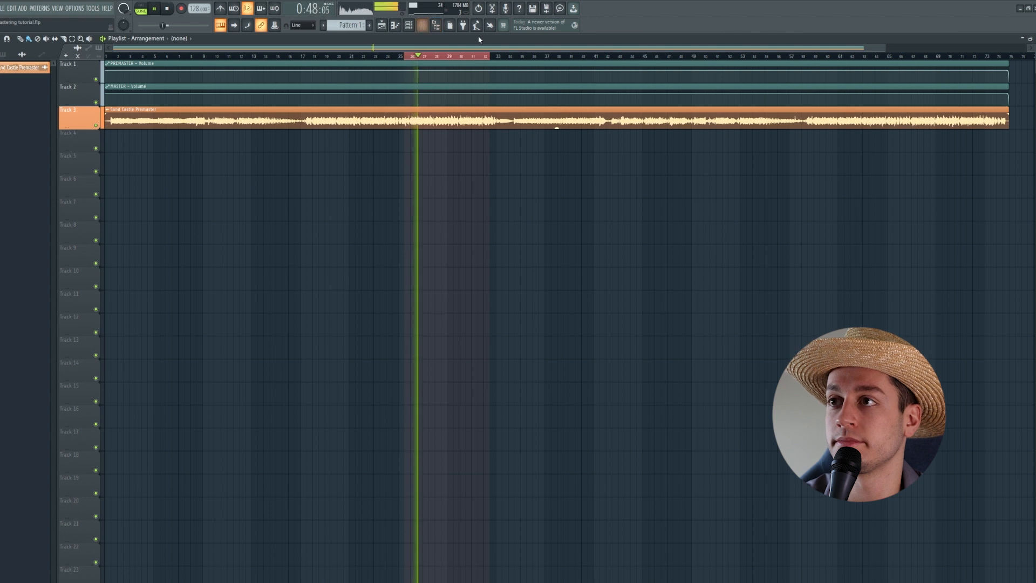
key("space")
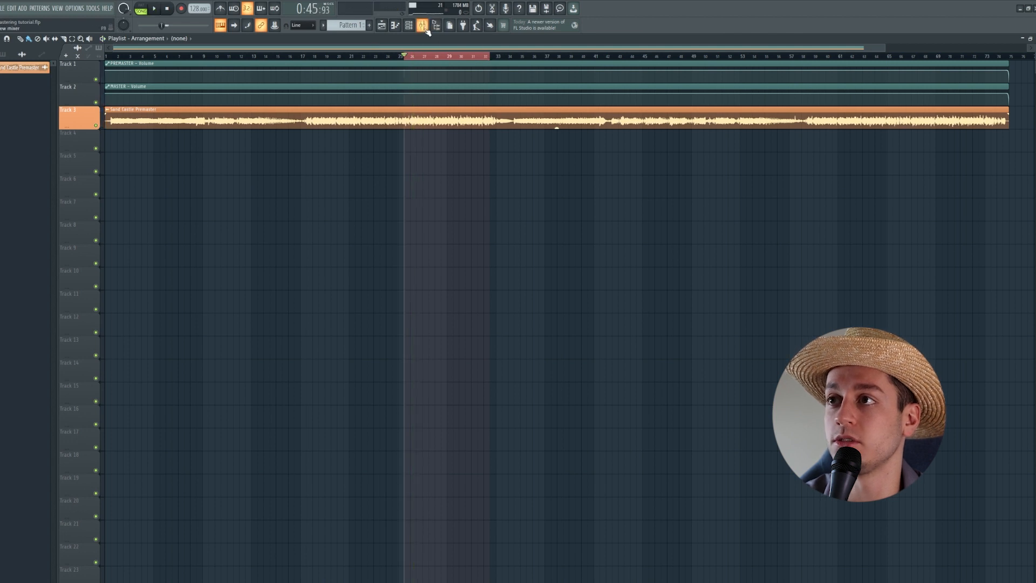
Reopen Ozone 9 from the mixer and set the Dynamics compressor threshold of band 1 to -12.5 dB during playback
left_click(422, 27)
left_click(974, 329)
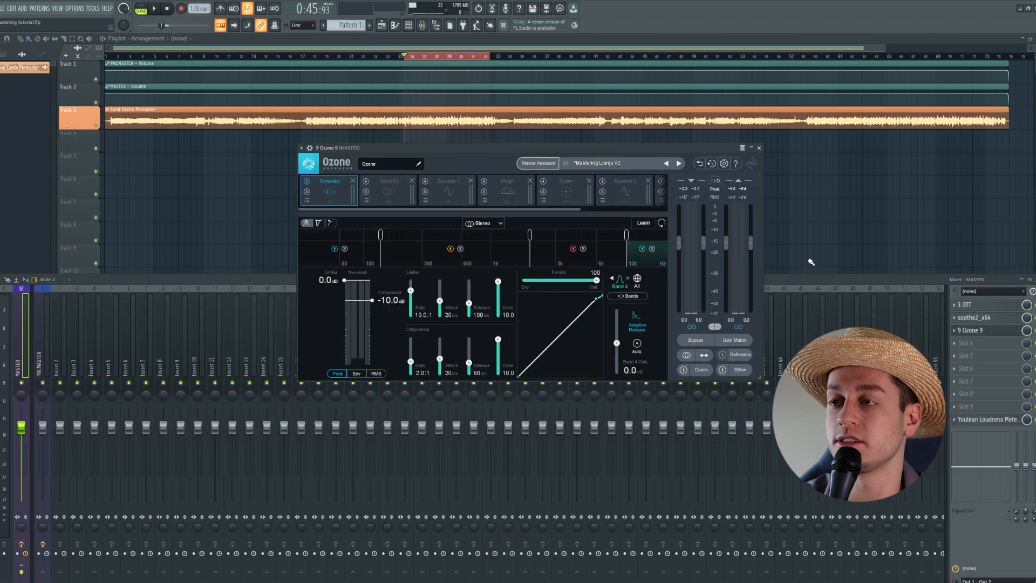
left_click(360, 251)
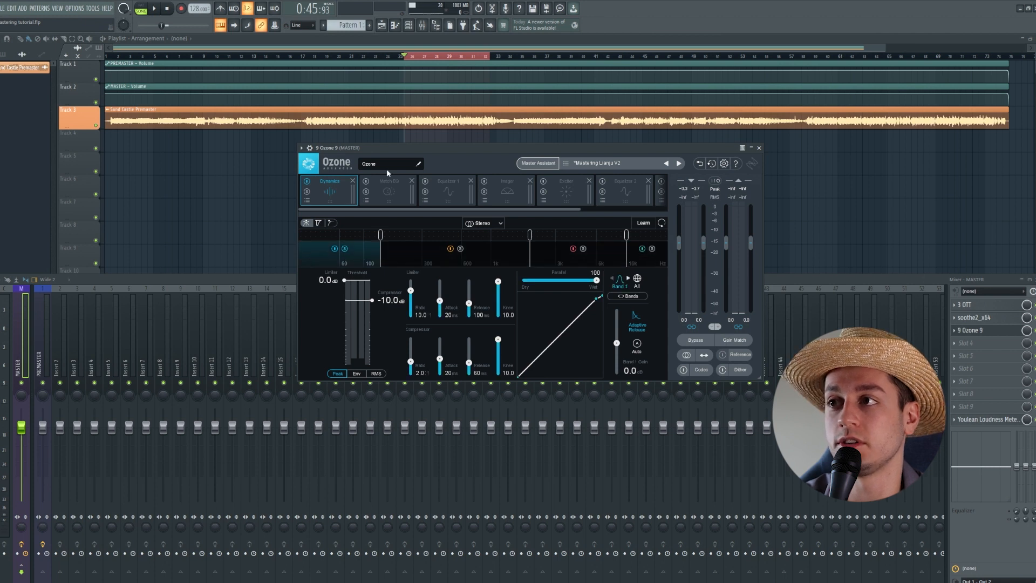
key("space")
left_click_drag(372, 300, 372, 305)
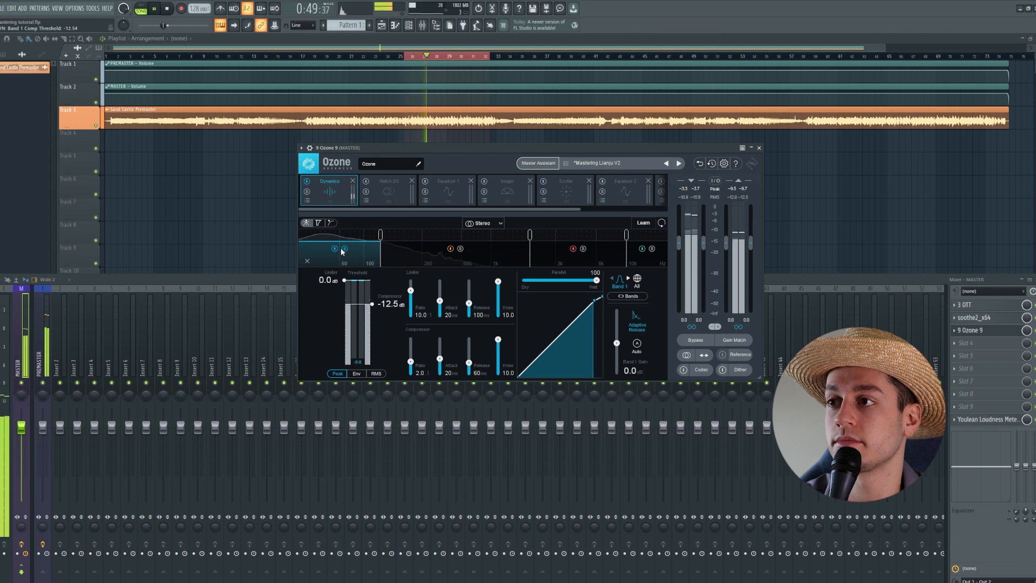
key("space")
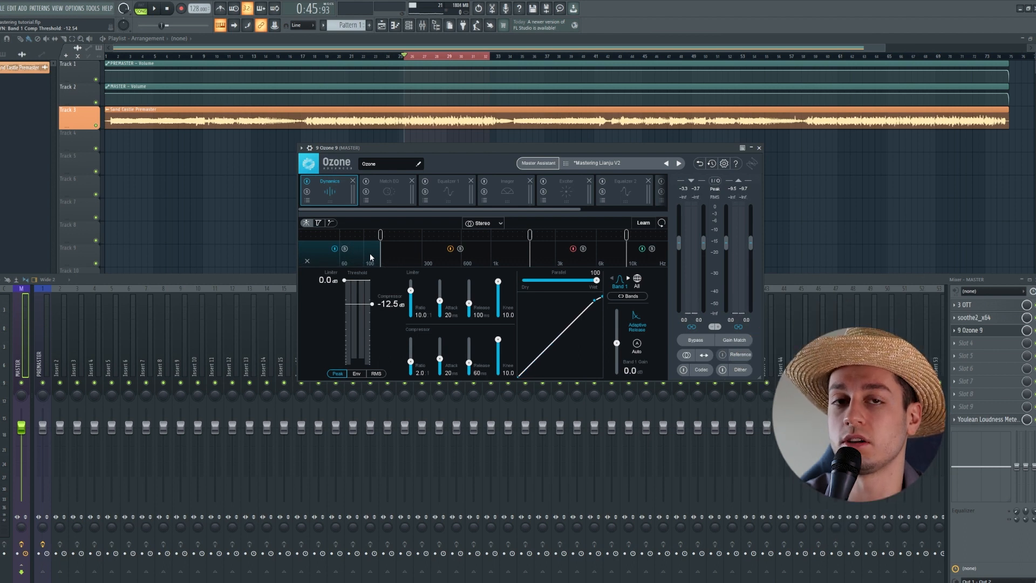
Set the Dynamics compressor threshold of band 2 to -16.4 dB while the loop plays
left_click(482, 248)
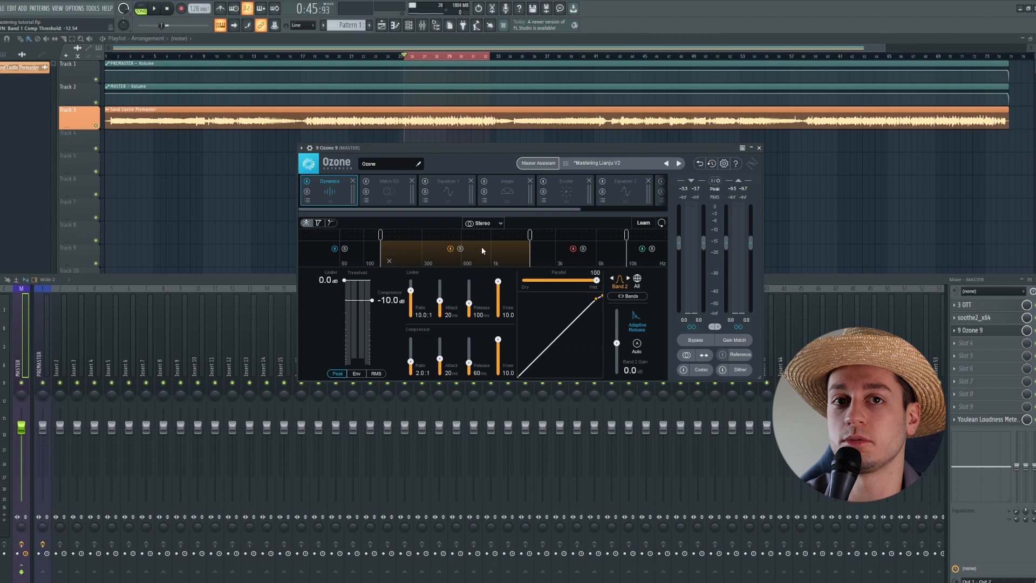
key("space")
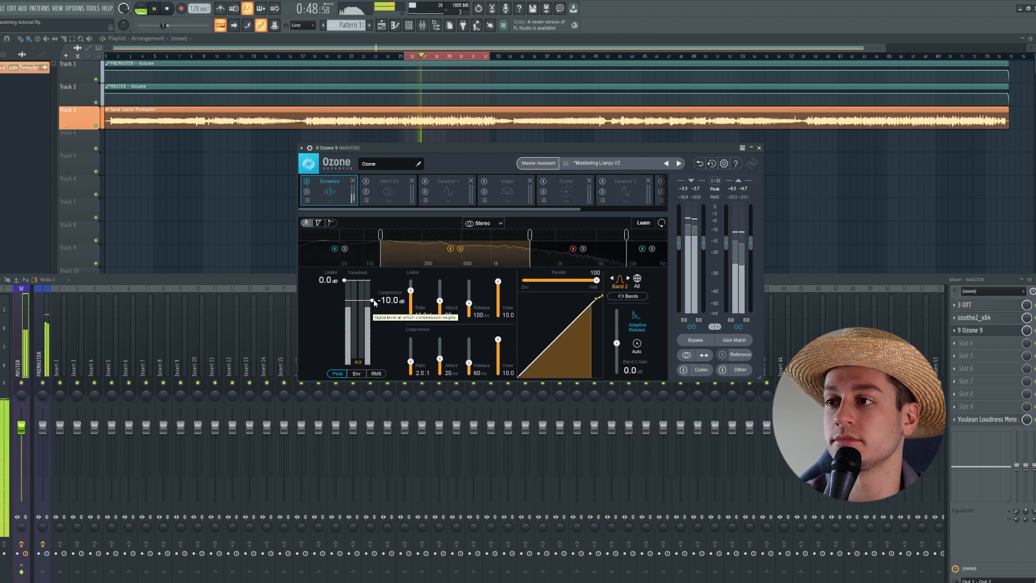
left_click_drag(372, 300, 374, 310)
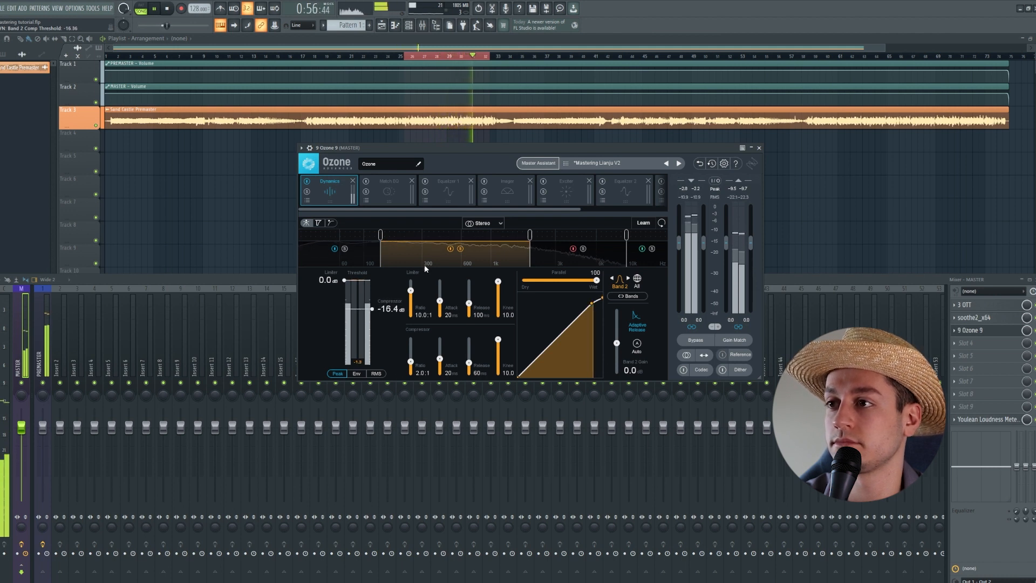
Set the Dynamics compressor threshold of band 3 to about -17.4 dB and return to band 2
left_click(604, 252)
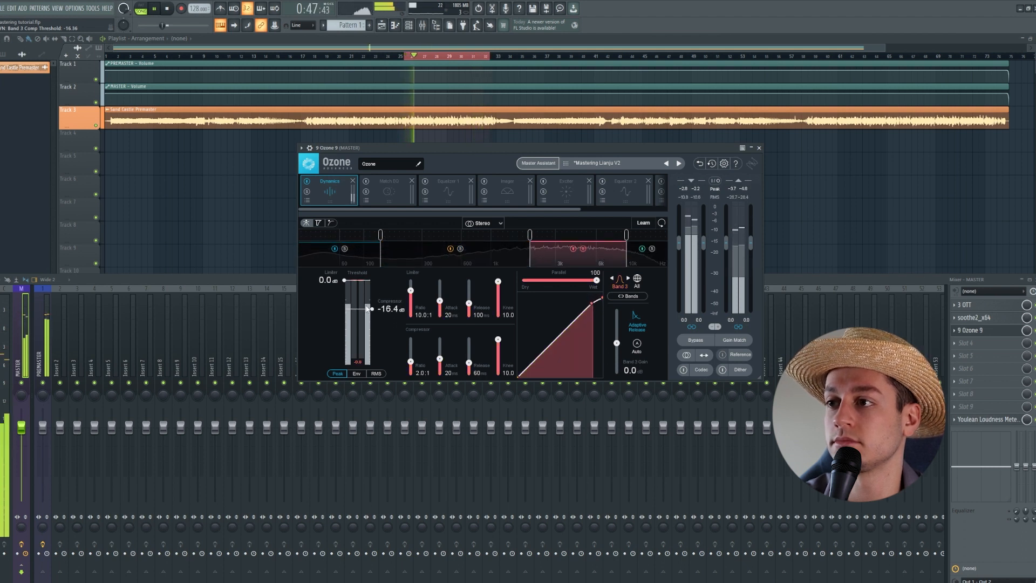
left_click_drag(371, 308, 371, 310)
left_click(487, 252)
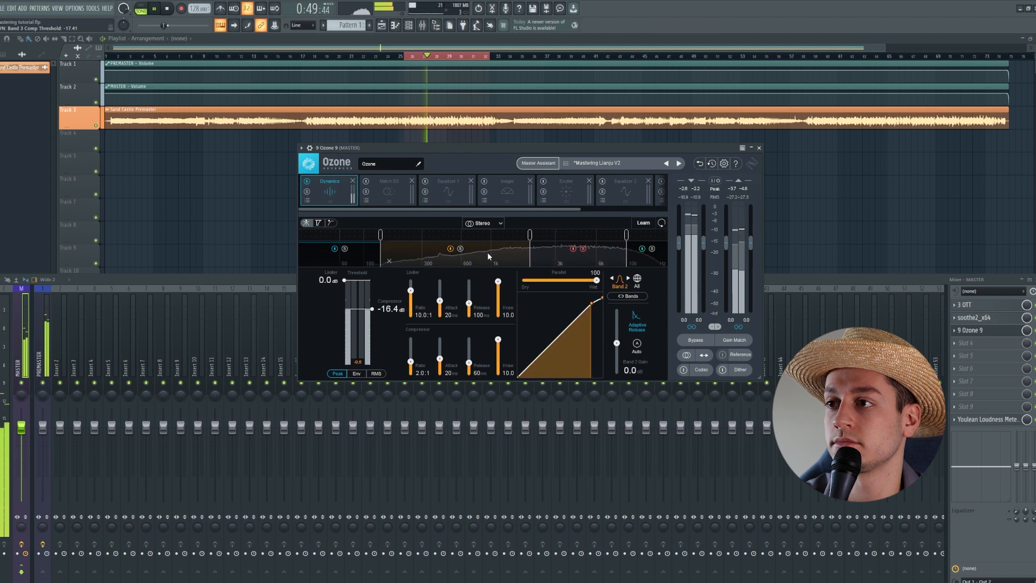
Set the Dynamics compressor threshold of band 4 to -20.0 dB while the loop plays, and stop playback
left_click(581, 254)
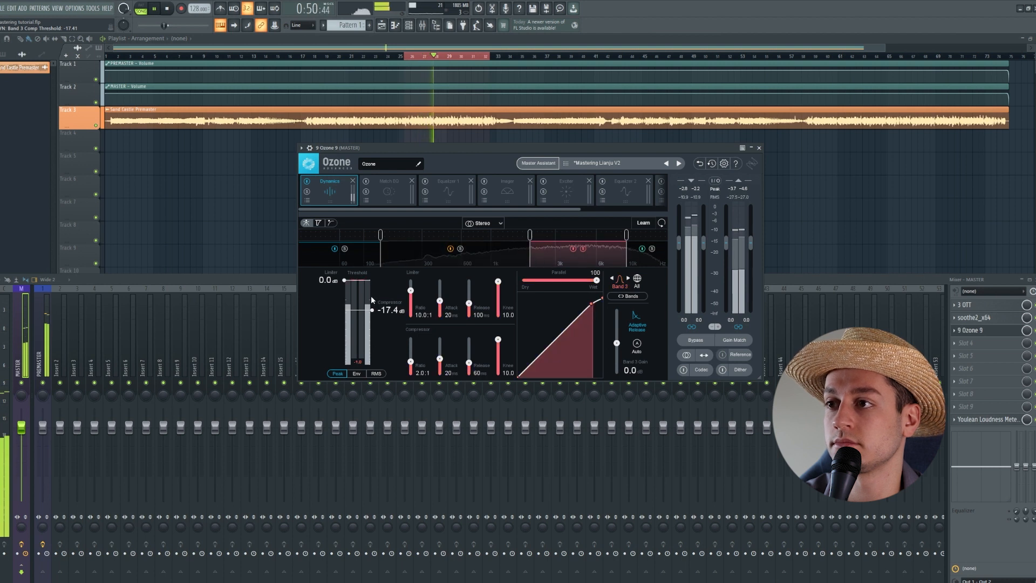
left_click(583, 249)
left_click(654, 259)
left_click_drag(367, 301, 368, 317)
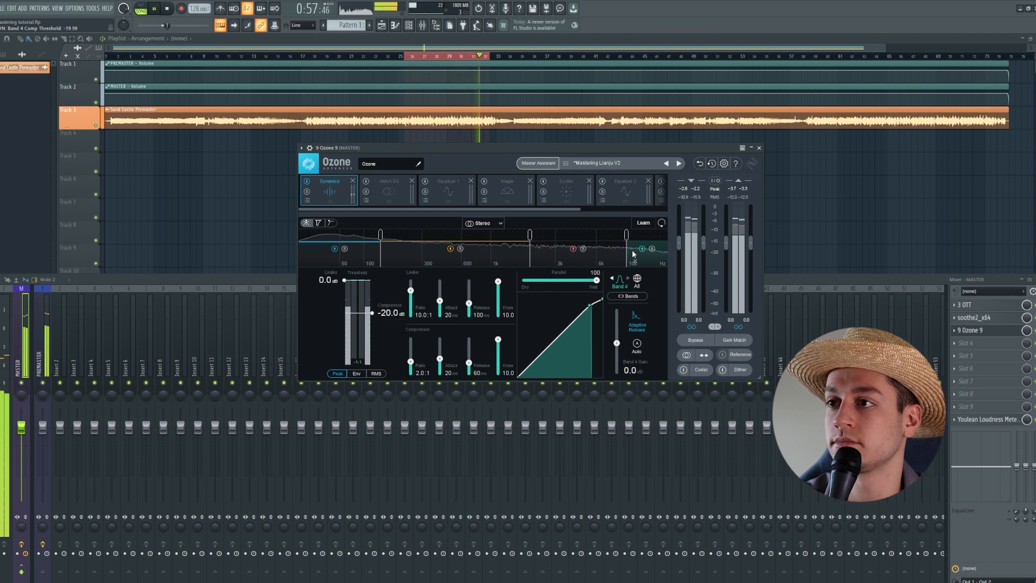
key("space")
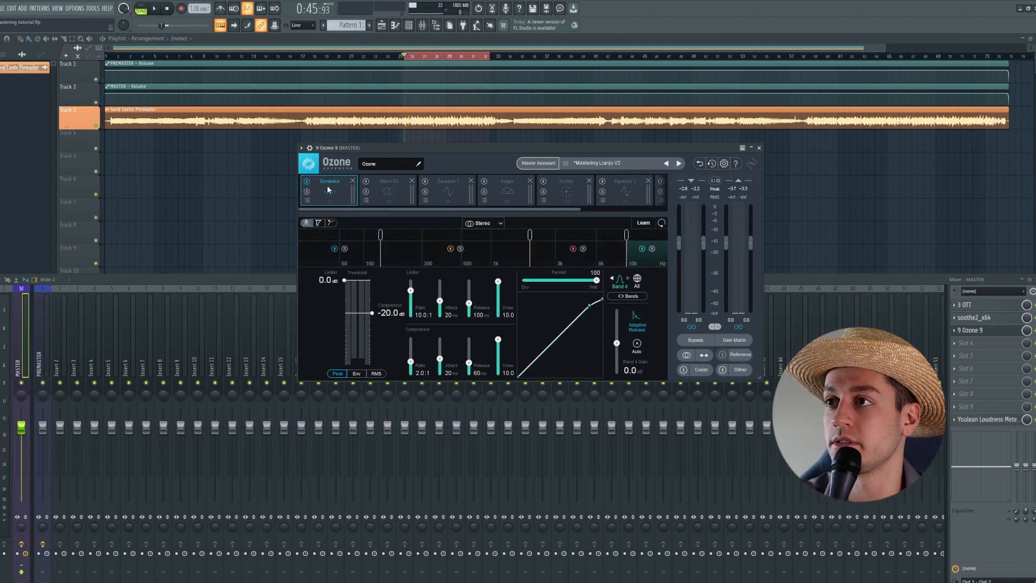
Play the loop and compare the sound with the Dynamics module bypassed and active
key("space")
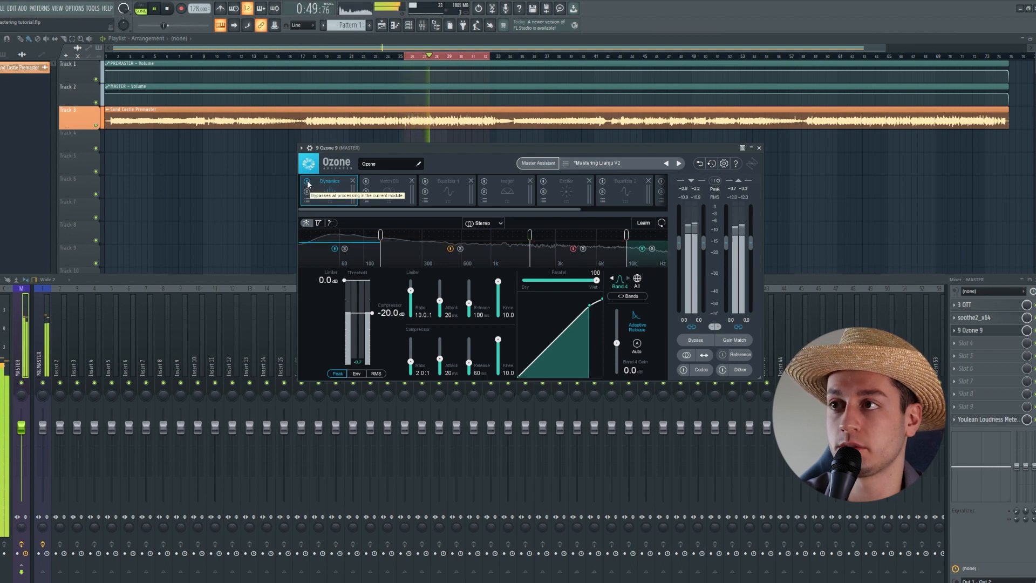
left_click(307, 182)
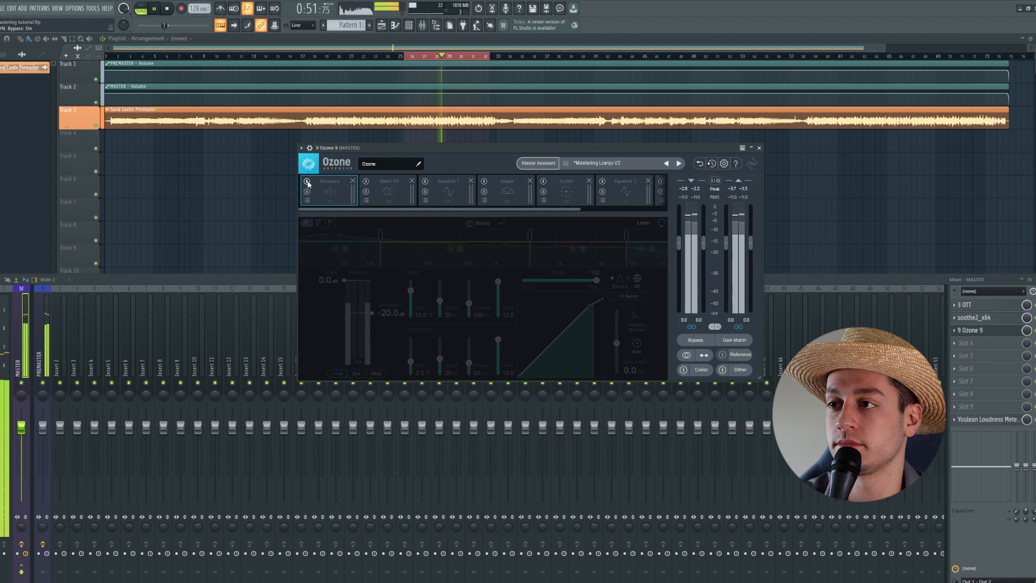
left_click(307, 182)
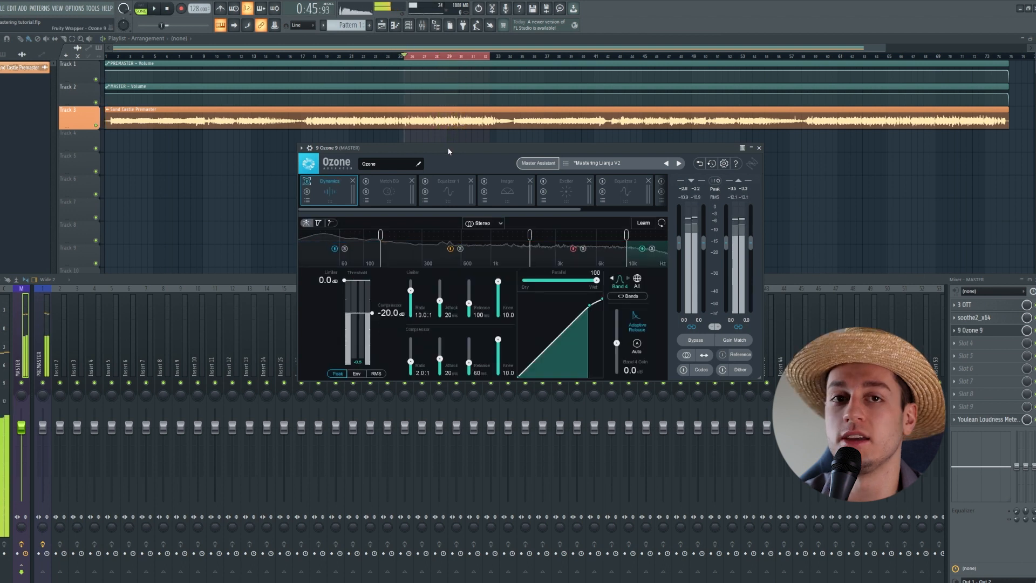
key("space")
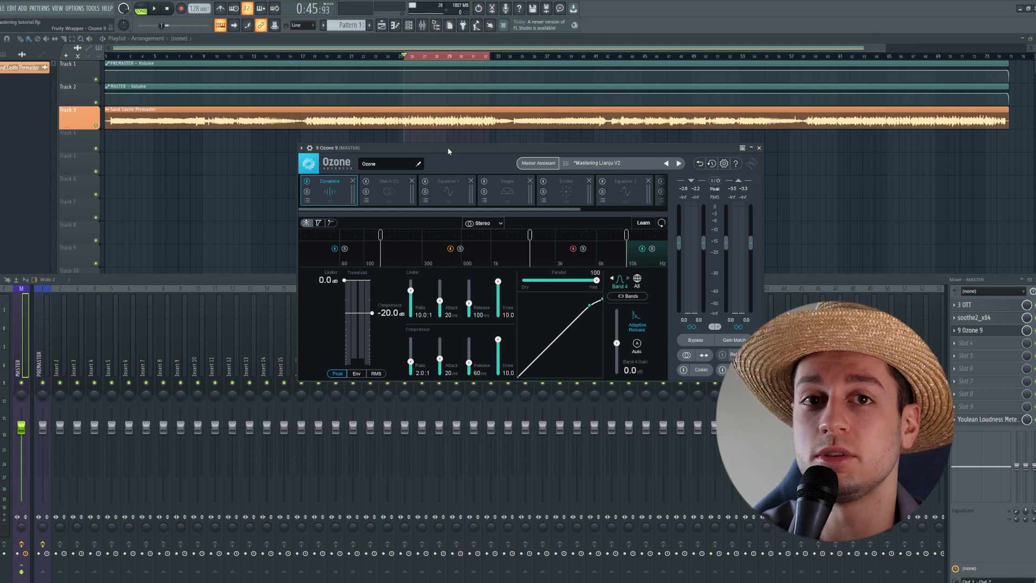
Enable Match EQ, capture a spectrum snapshot of the playing loop as the Apply To curve, and set the upper frequency limit slightly below 20 kHz
left_click(413, 185)
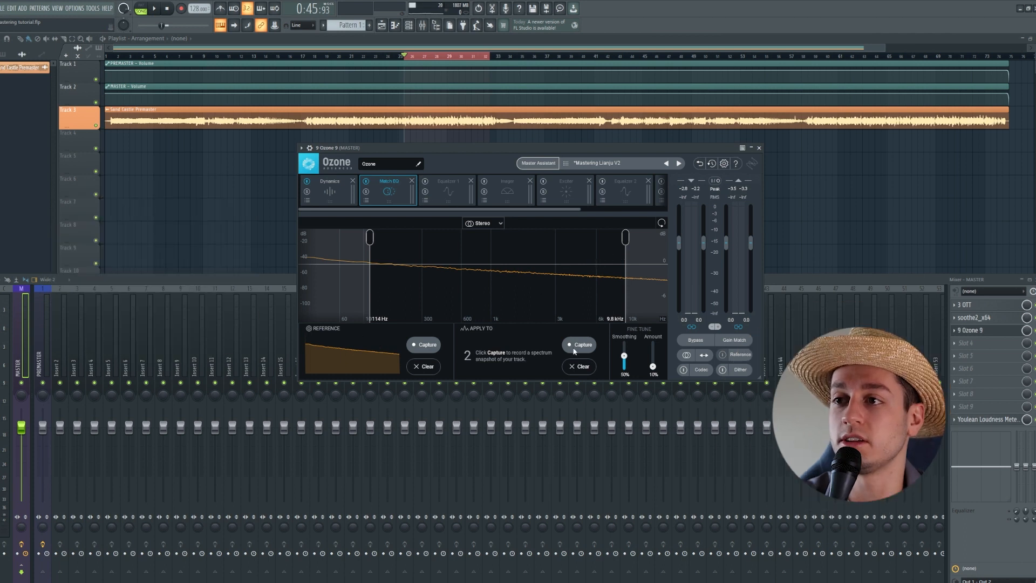
left_click_drag(626, 237, 695, 238)
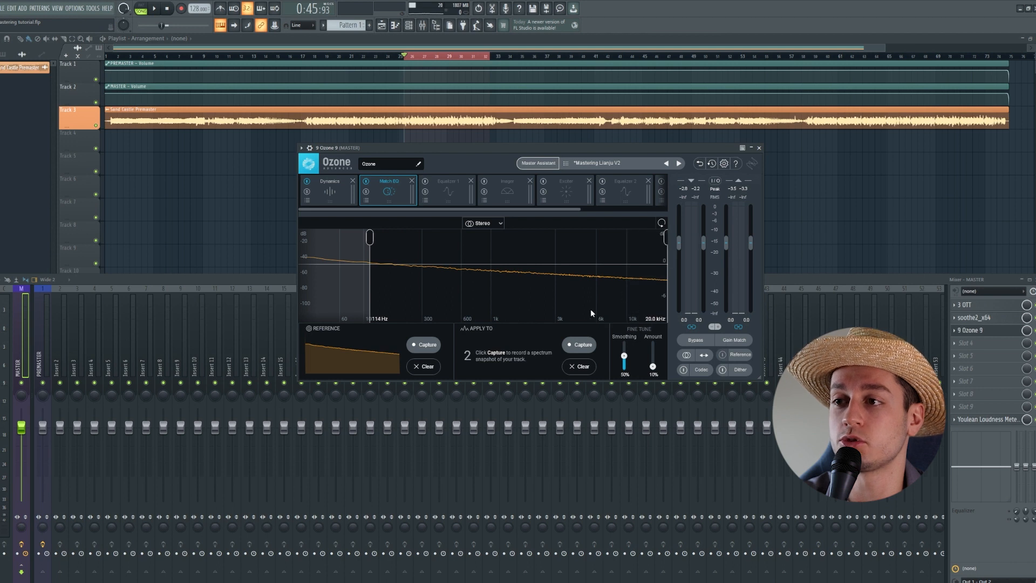
left_click(591, 347)
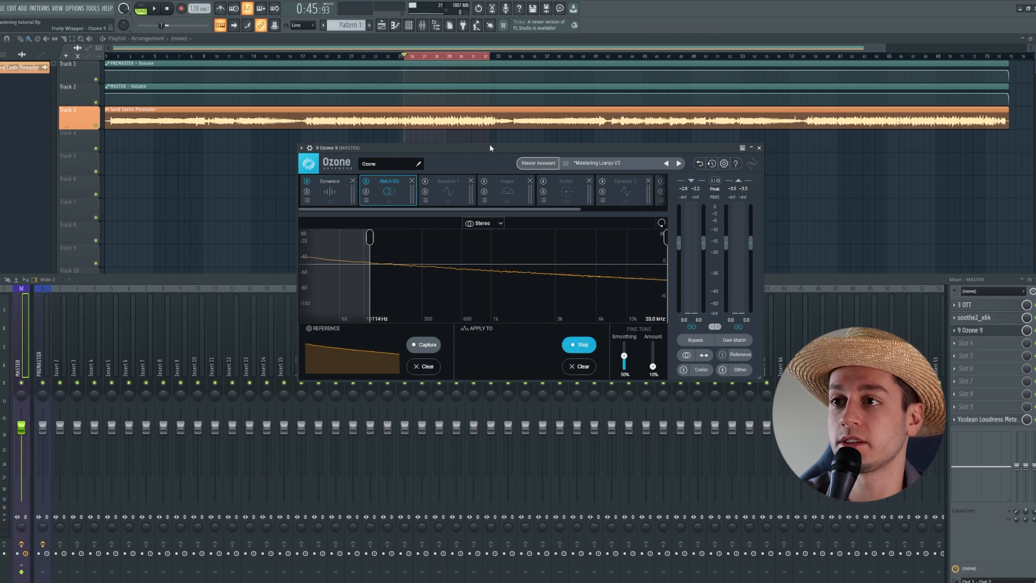
key("space")
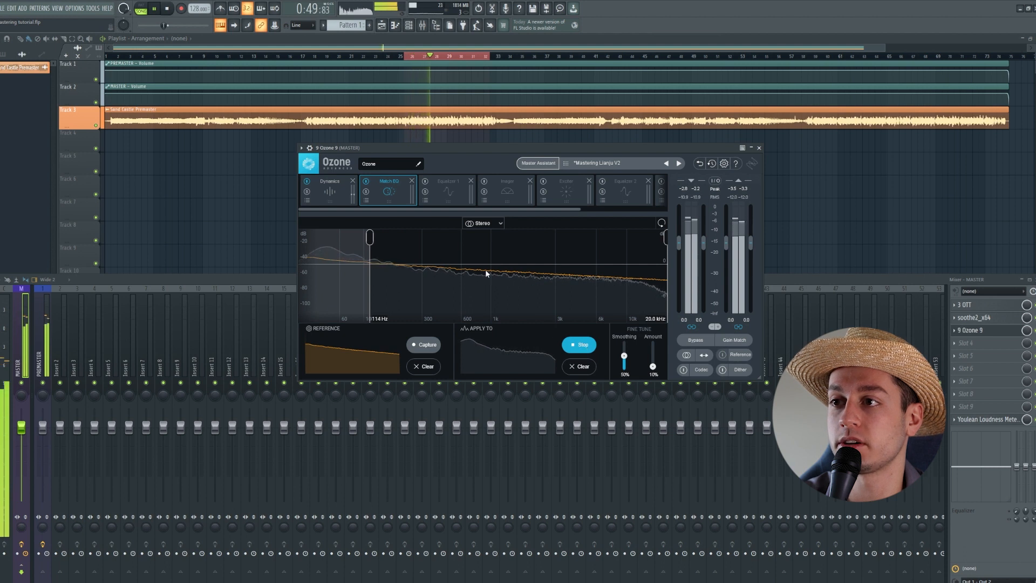
left_click(585, 349)
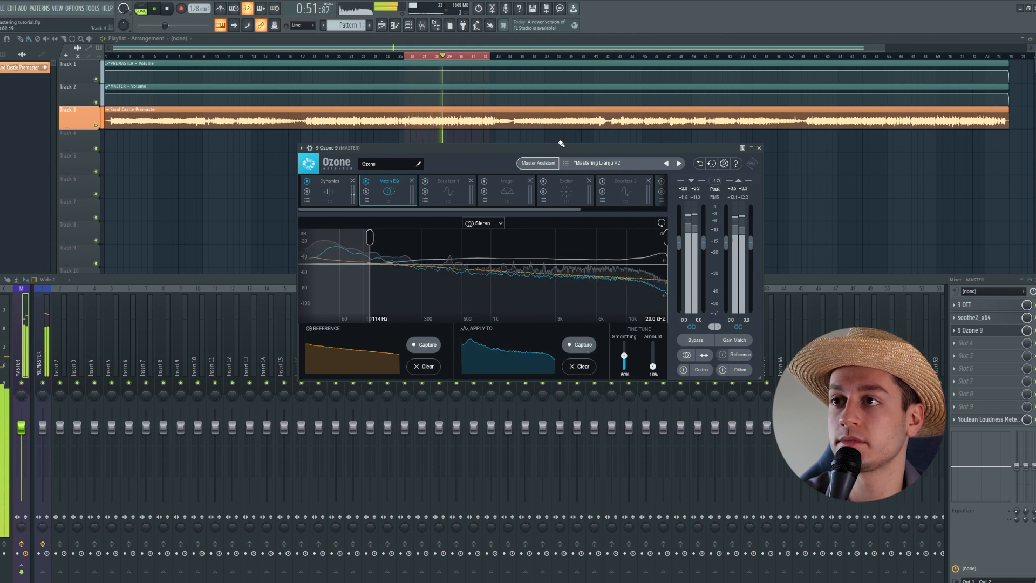
key("space")
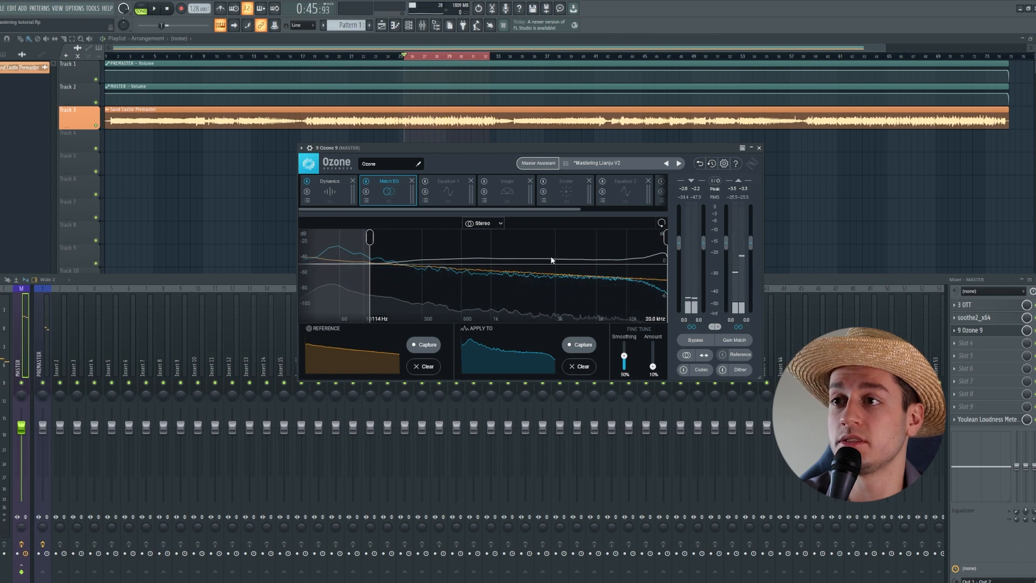
left_click_drag(665, 237, 642, 239)
Enable Equalizer 1, set the side channel's Flat High-Pass filter to 116 Hz, and display the mid channel's curve
left_click(425, 181)
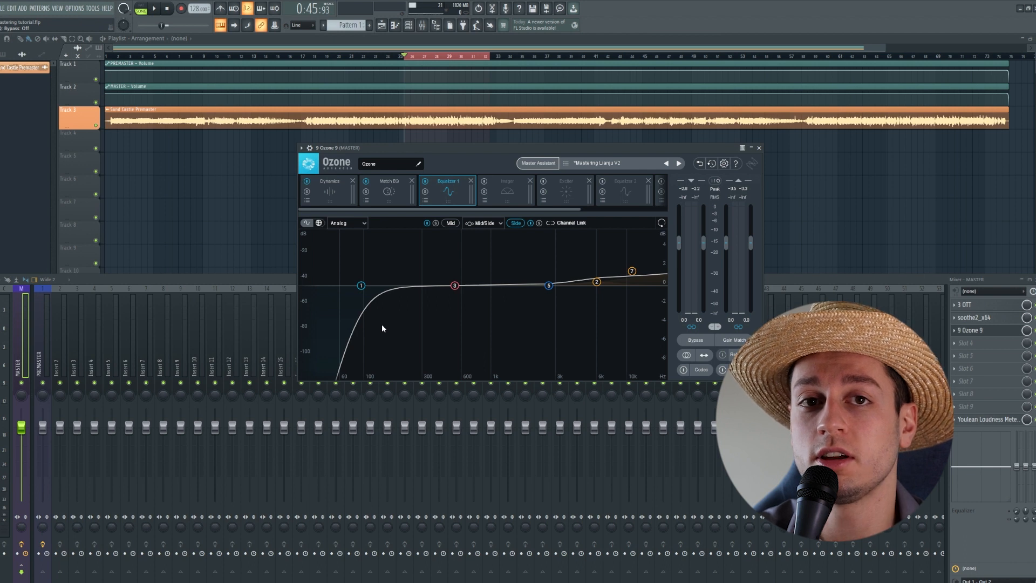
key("space")
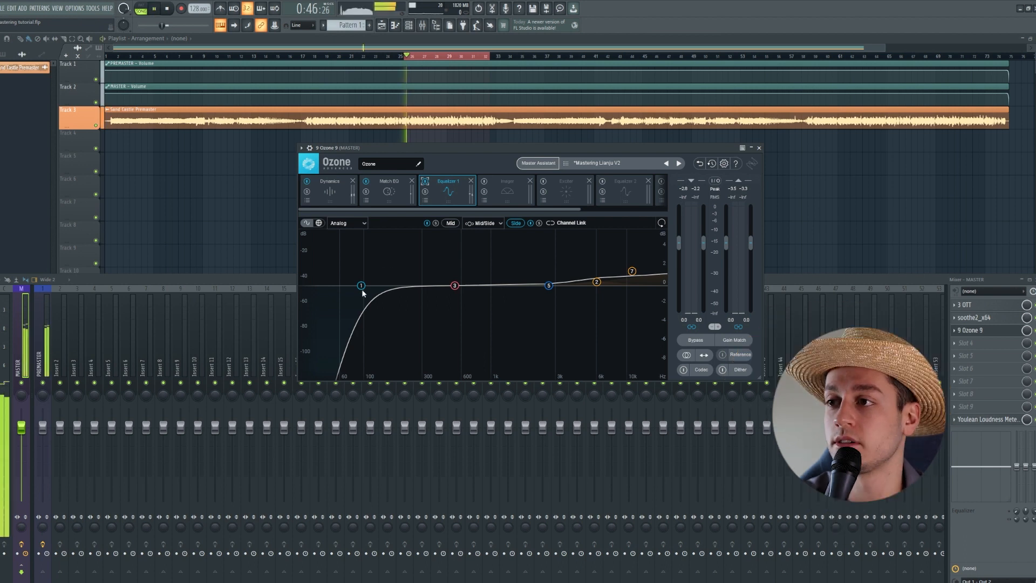
left_click(361, 286)
left_click_drag(361, 290, 365, 289)
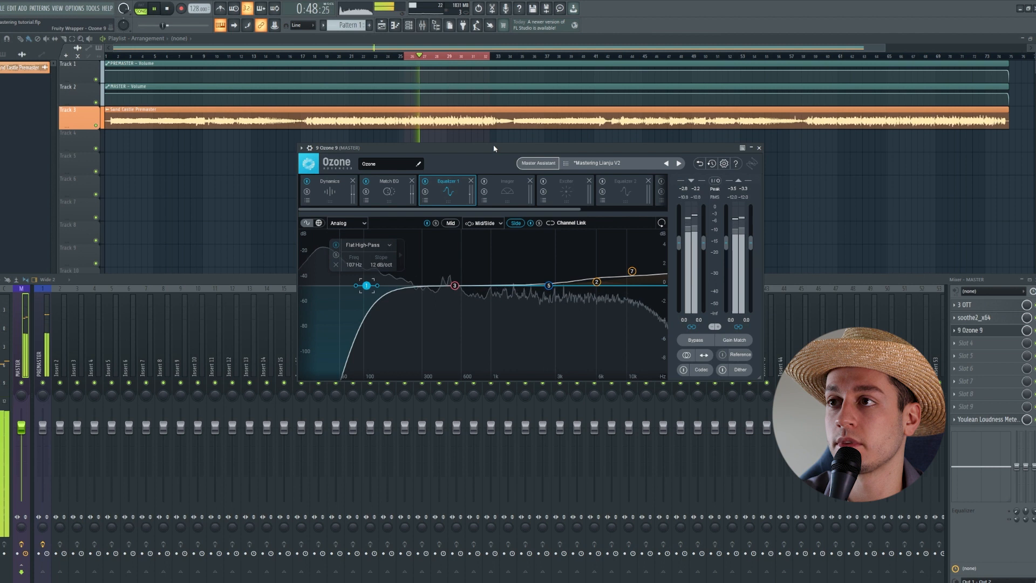
key("space")
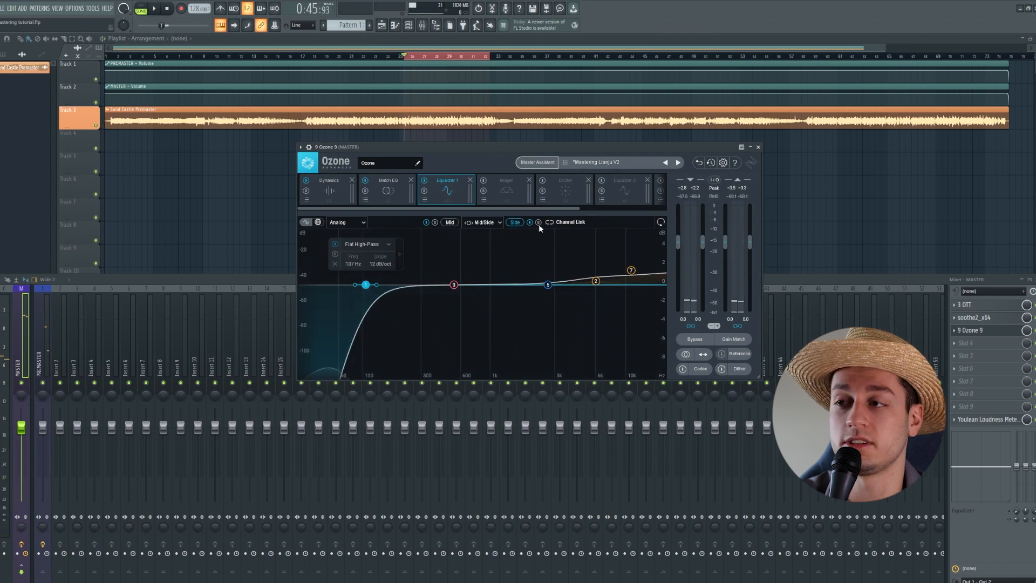
left_click_drag(367, 285, 369, 286)
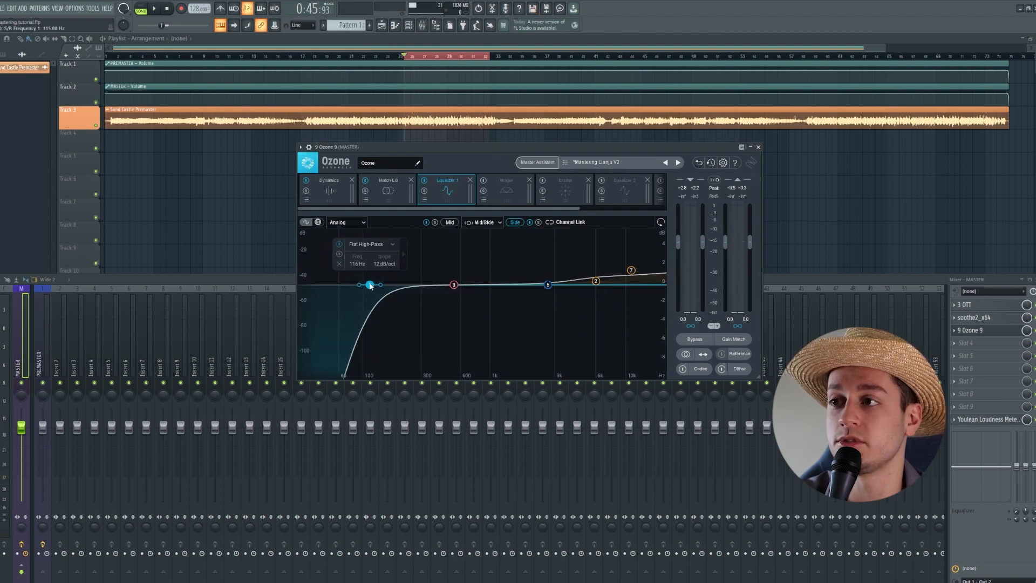
left_click(632, 273)
left_click(450, 222)
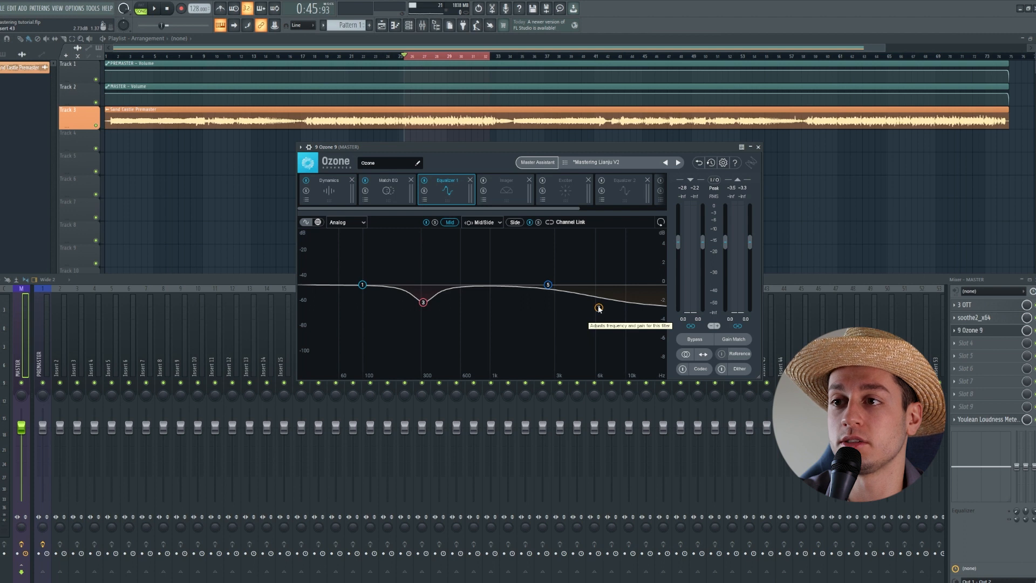
Enable the Imager and set the stereo width of band 2 to 29.1, band 3 to 59.5 and band 4 to 64.6 during playback
left_click(511, 189)
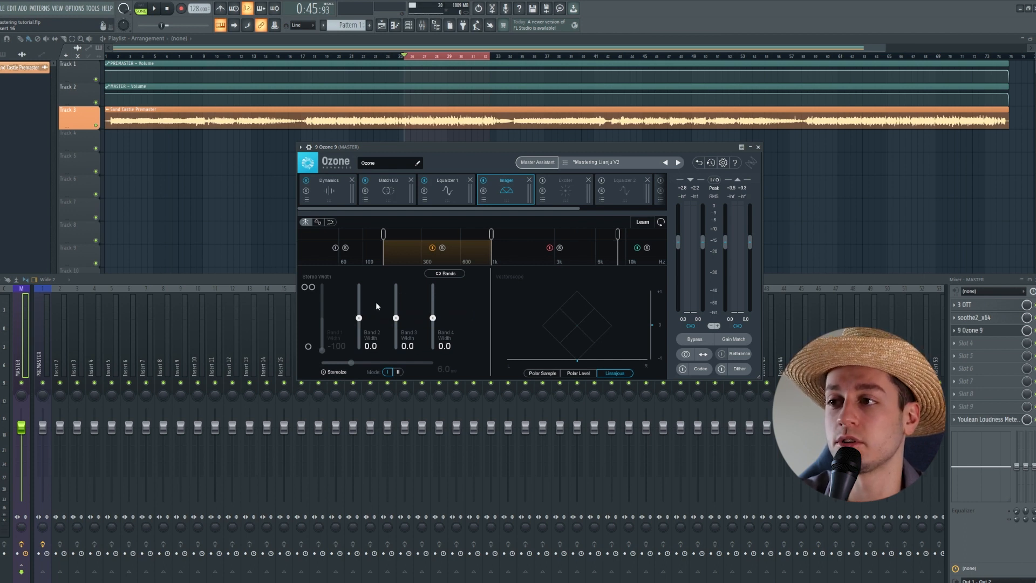
key("space")
mouse_move(359, 318)
left_mouse_down()
mouse_move(359, 343)
mouse_move(362, 280)
mouse_move(360, 311)
left_mouse_up()
key("space")
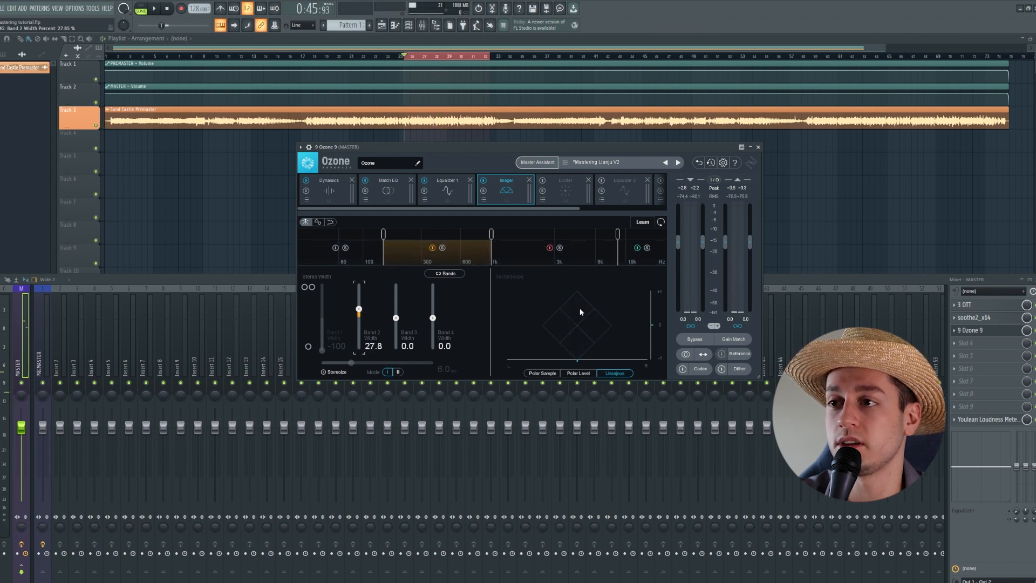
key("space")
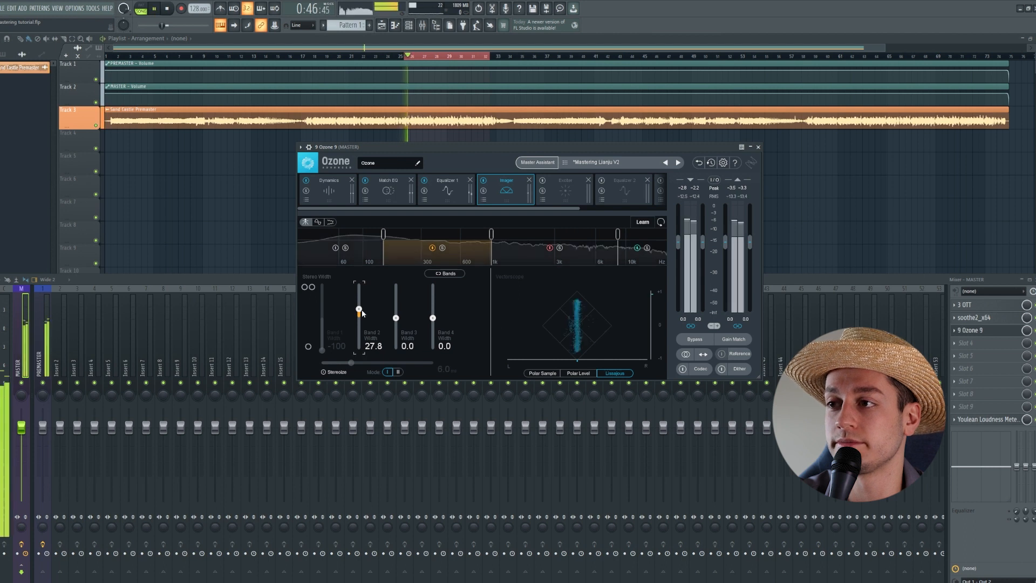
left_click_drag(359, 308, 396, 300)
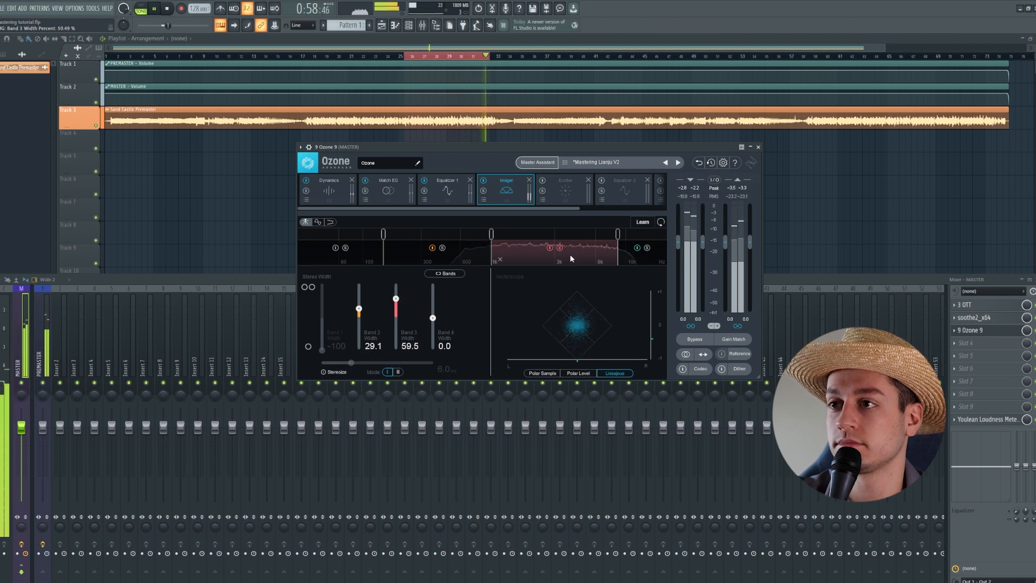
left_click_drag(432, 318, 439, 297)
key("space")
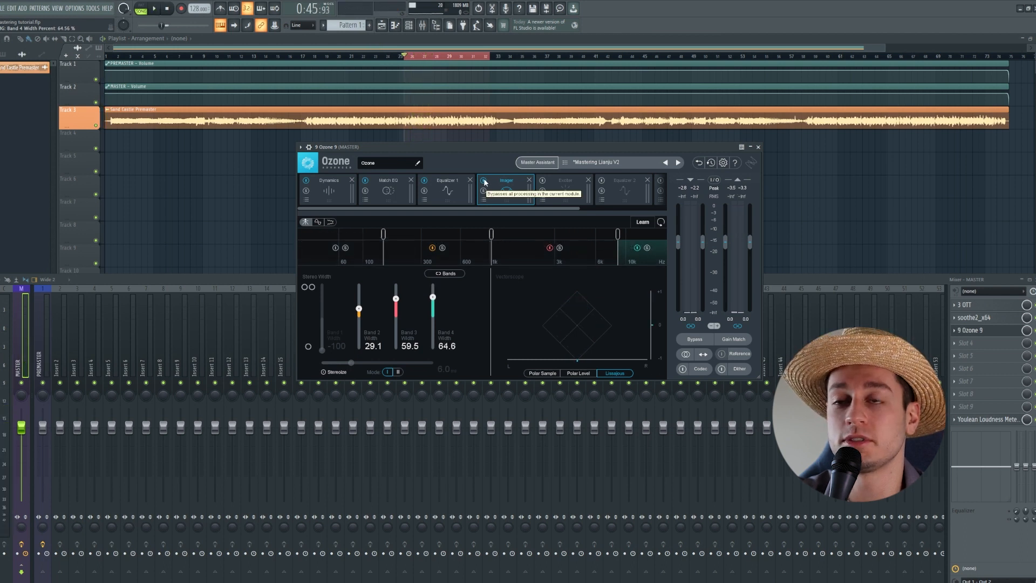
Play the loop and compare the stereo image with the Imager bypassed and active
key("space")
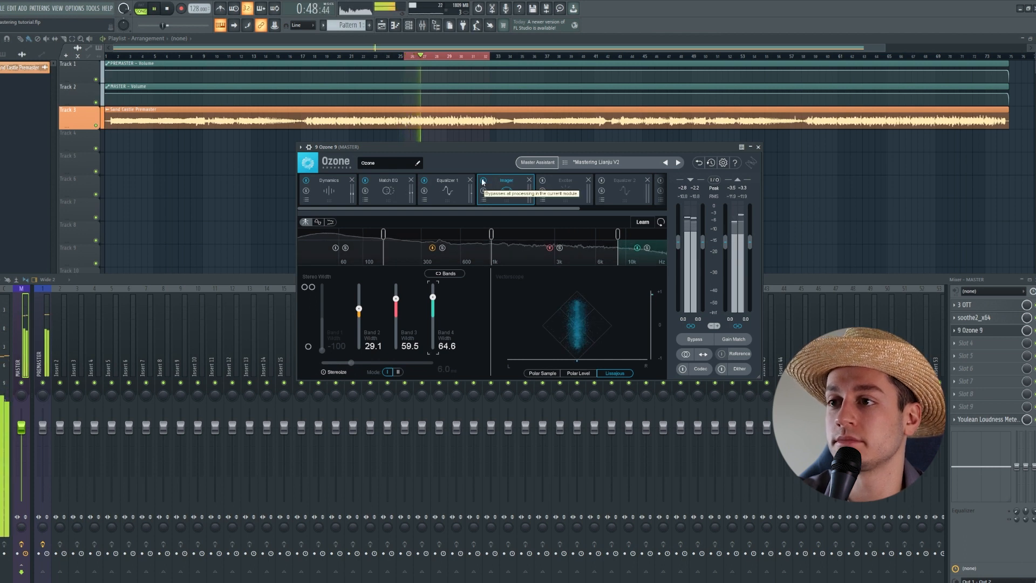
left_click(484, 181)
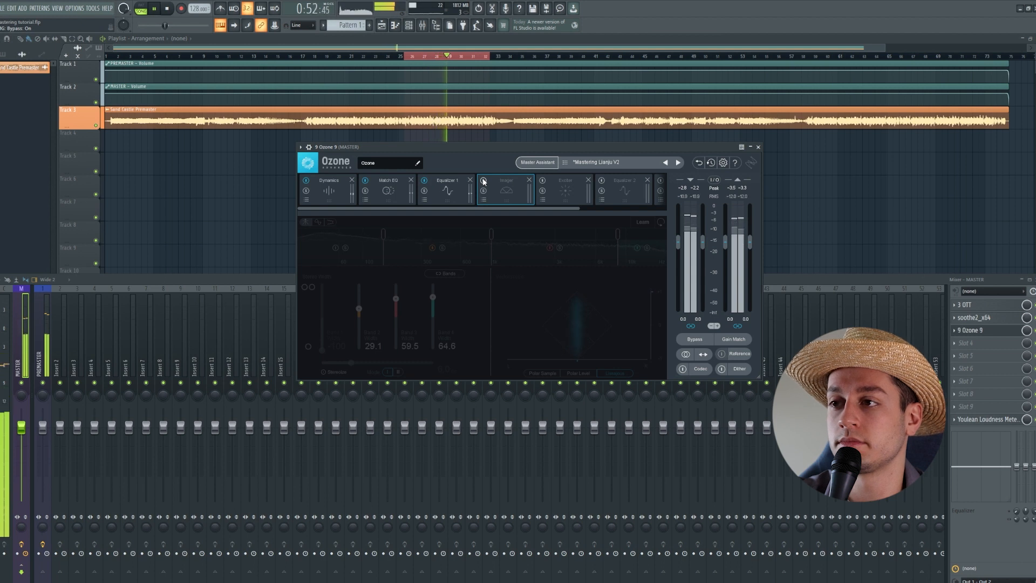
left_click(483, 181)
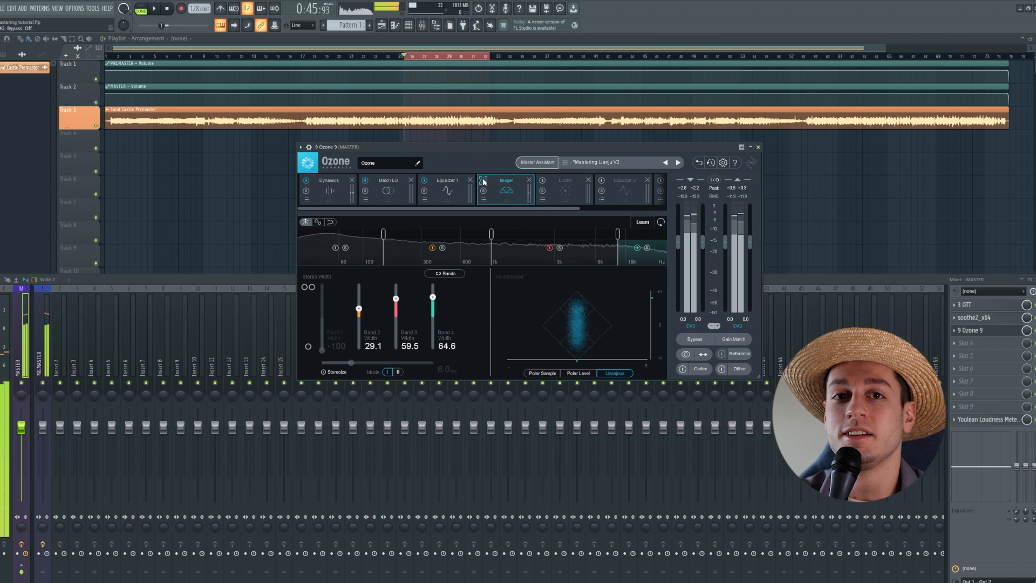
key("space")
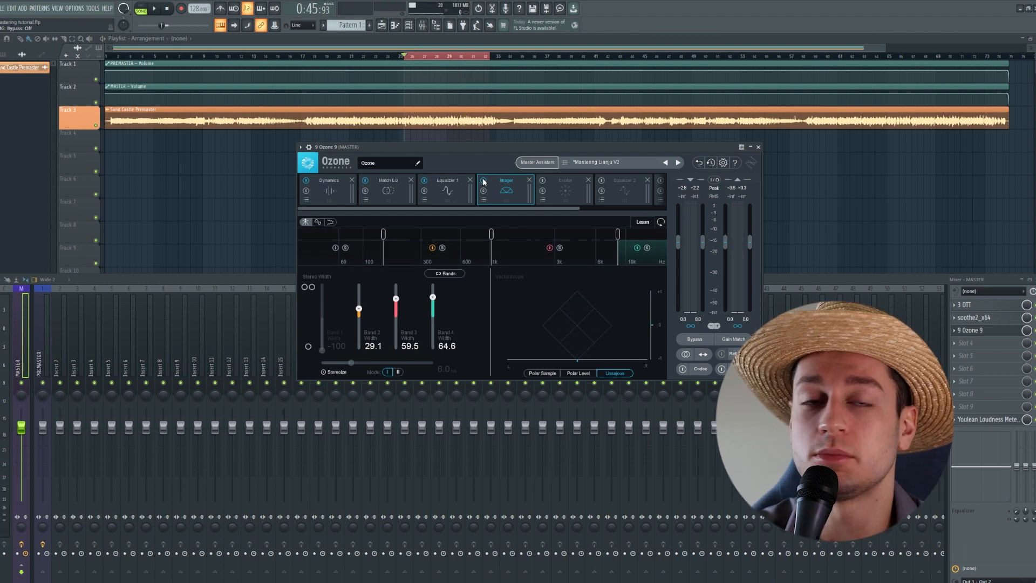
Enable the Exciter and set the amounts of bands 1 to 4 to 0.7, 0.9, 0.9 and 0.8 during playback
left_click(575, 189)
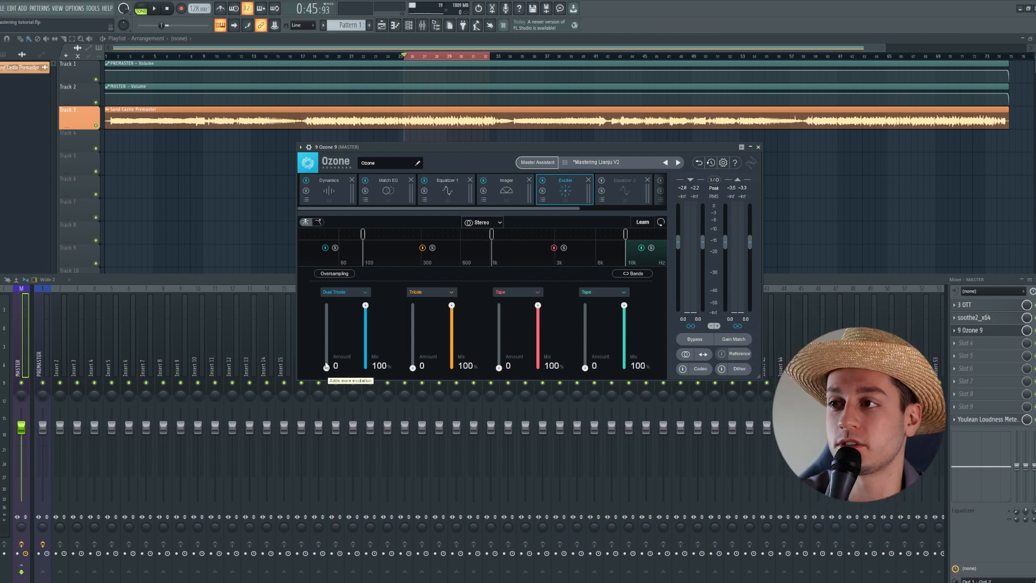
key("space")
mouse_move(326, 367)
left_mouse_down()
mouse_move(322, 328)
mouse_move(325, 367)
left_mouse_up()
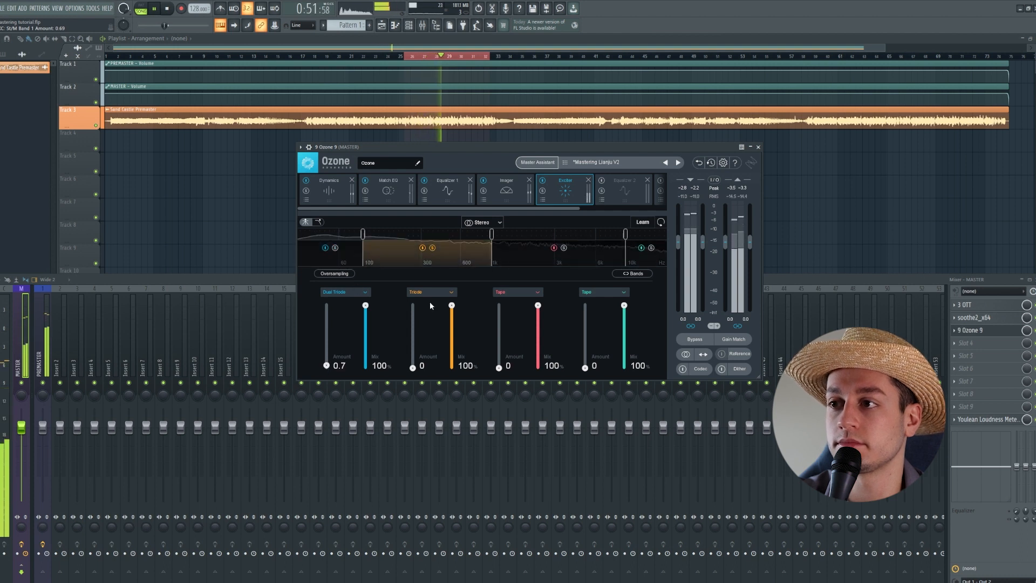
mouse_move(413, 368)
left_mouse_down()
mouse_move(416, 332)
mouse_move(420, 367)
left_mouse_up()
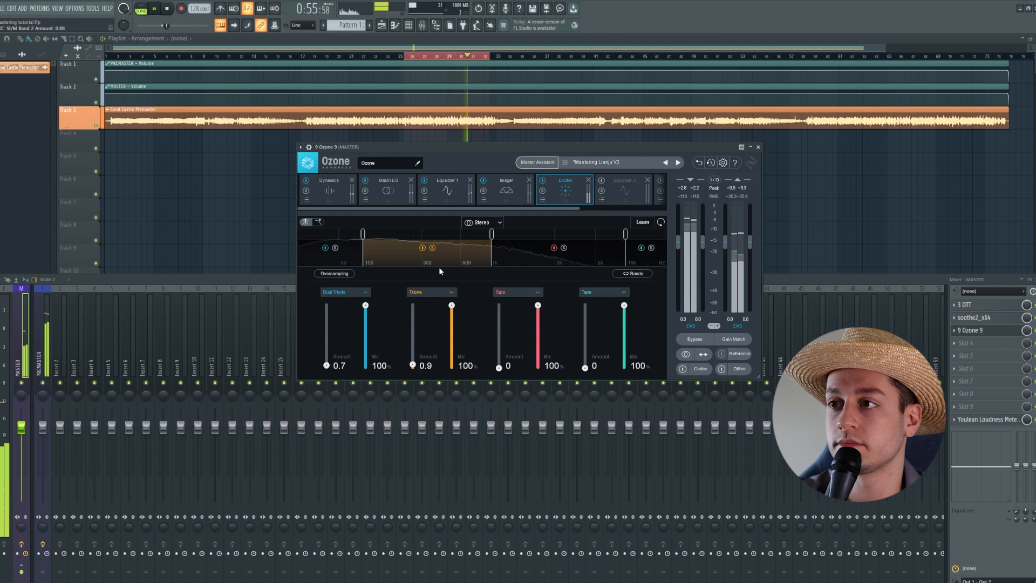
mouse_move(499, 368)
left_mouse_down()
mouse_move(507, 306)
mouse_move(500, 365)
left_mouse_up()
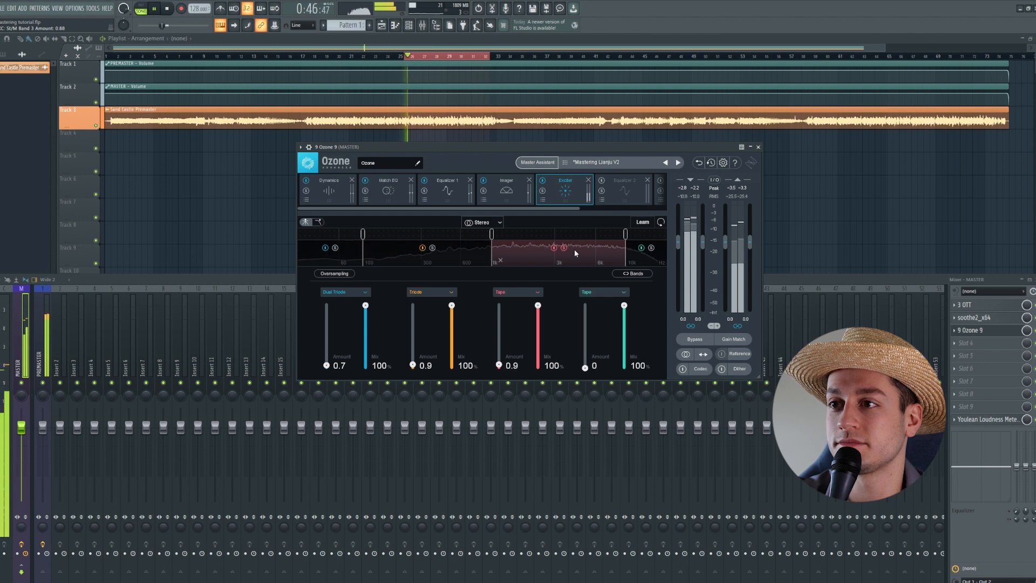
mouse_move(585, 368)
left_mouse_down()
mouse_move(592, 300)
mouse_move(590, 369)
left_mouse_up()
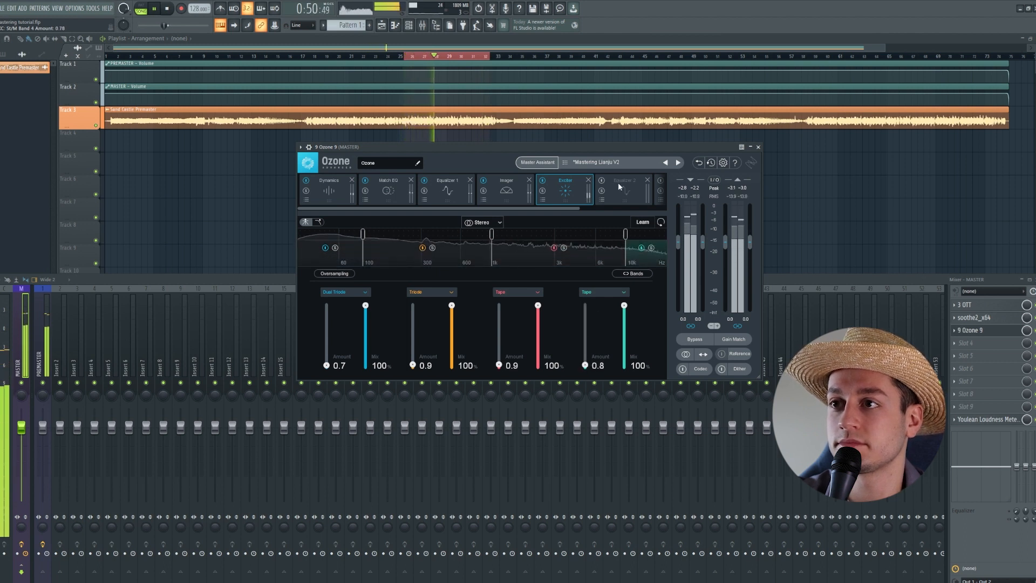
Enable the Equalizer 2 module further along the Ozone chain and show its curve
left_click_drag(574, 208, 620, 211)
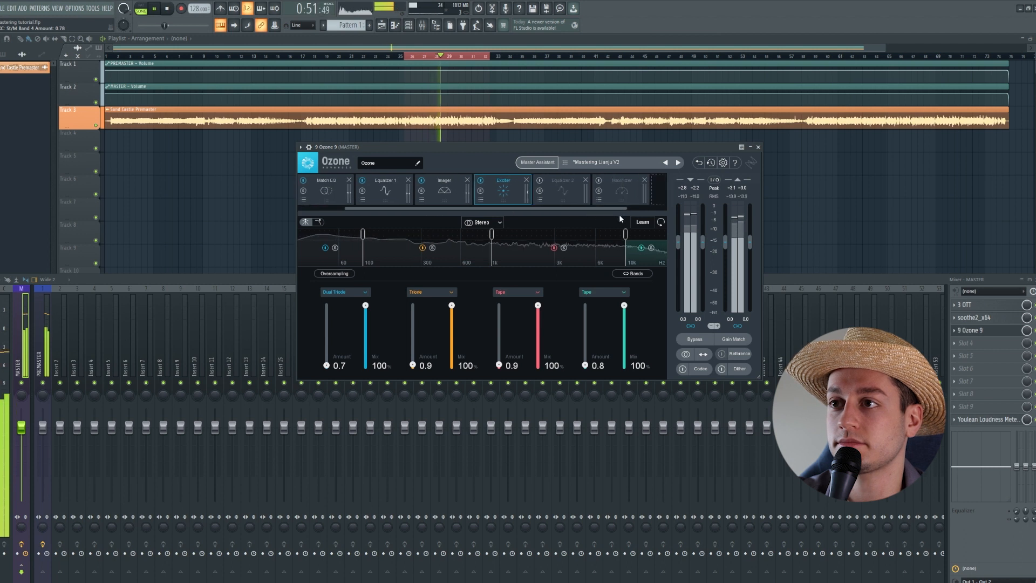
left_click(552, 187)
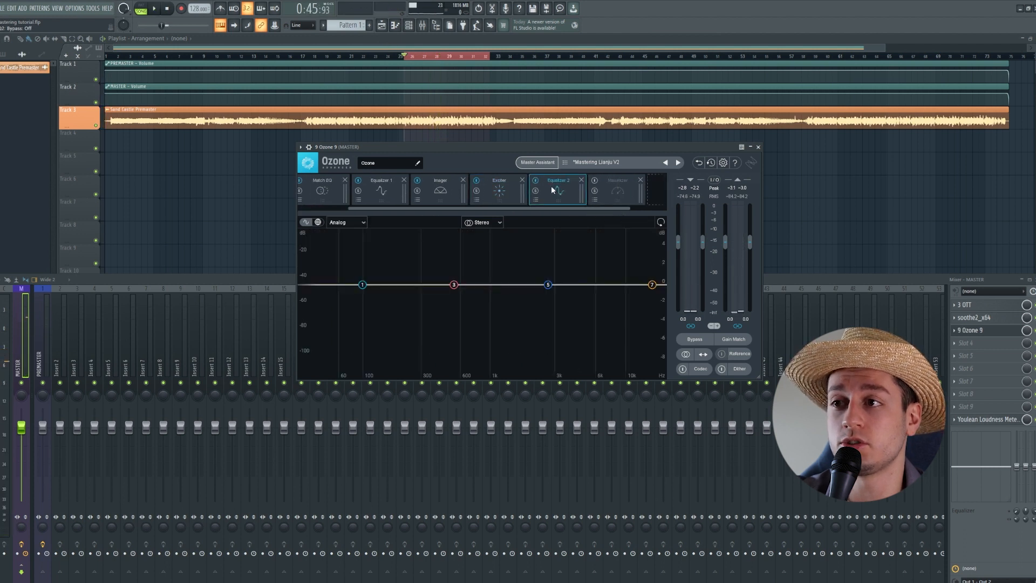
Lower the treble band of Equalizer 2 to -1.3 dB at 20000 Hz and listen to the loop
mouse_move(652, 287)
left_mouse_down()
mouse_move(629, 270)
mouse_move(662, 304)
mouse_move(666, 274)
mouse_move(667, 301)
left_mouse_up()
key("space")
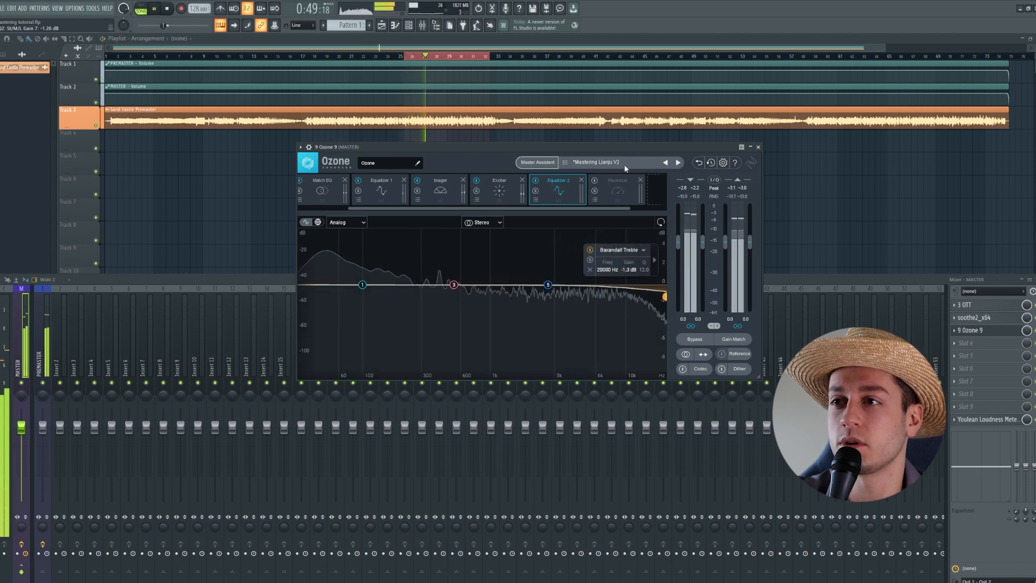
key("space")
key("space")
Raise band 3 of Equalizer 2 as a gentle low-mid bell and leave band 5 at 2815 Hz with 0.0 dB gain
left_click_drag(454, 286, 456, 264)
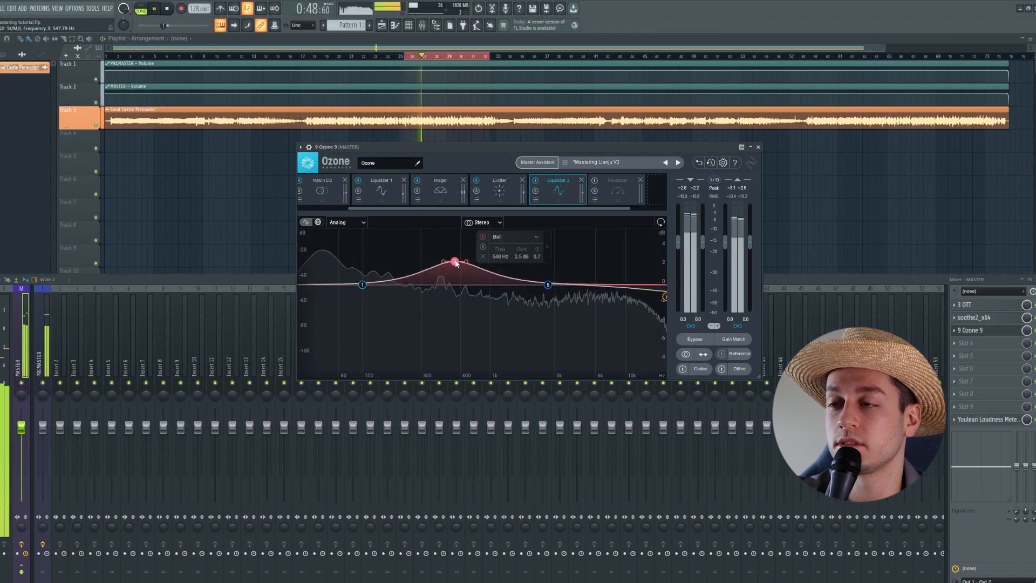
left_click_drag(456, 263, 438, 276)
key("space")
key("space")
mouse_move(548, 284)
left_mouse_down()
mouse_move(536, 237)
mouse_move(567, 233)
mouse_move(561, 320)
mouse_move(549, 286)
left_mouse_up()
key("space")
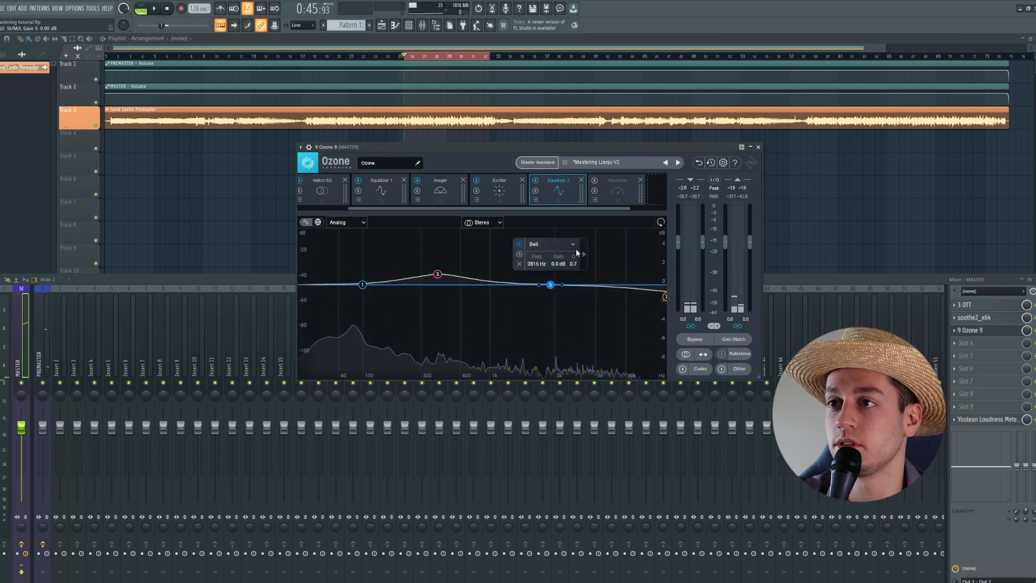
Enable the Maximizer and adjust its threshold during playback, going down to -12.9 dB and settling slightly higher
left_click(597, 179)
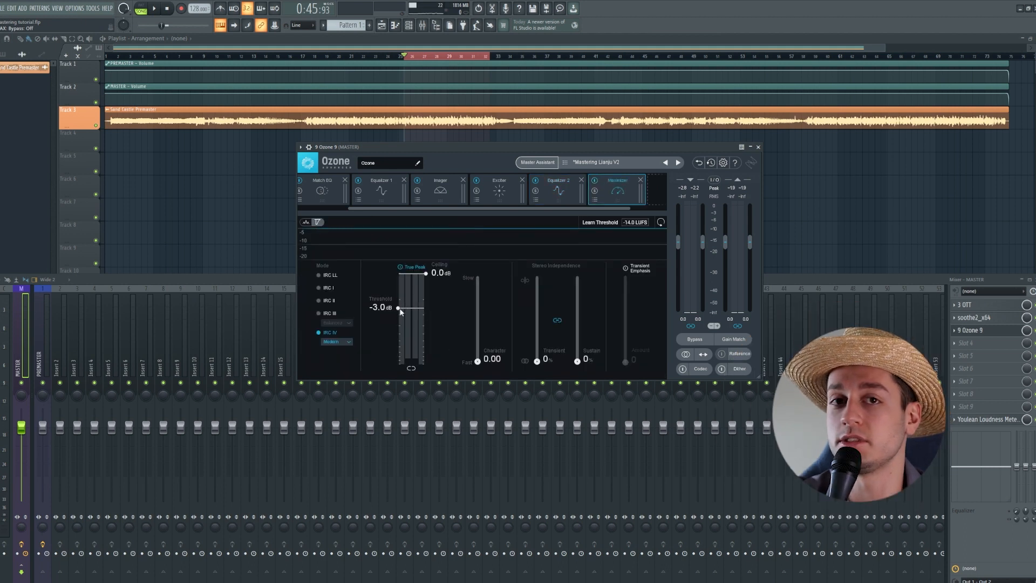
key("space")
mouse_move(401, 312)
left_mouse_down()
mouse_move(404, 359)
mouse_move(402, 305)
left_mouse_up()
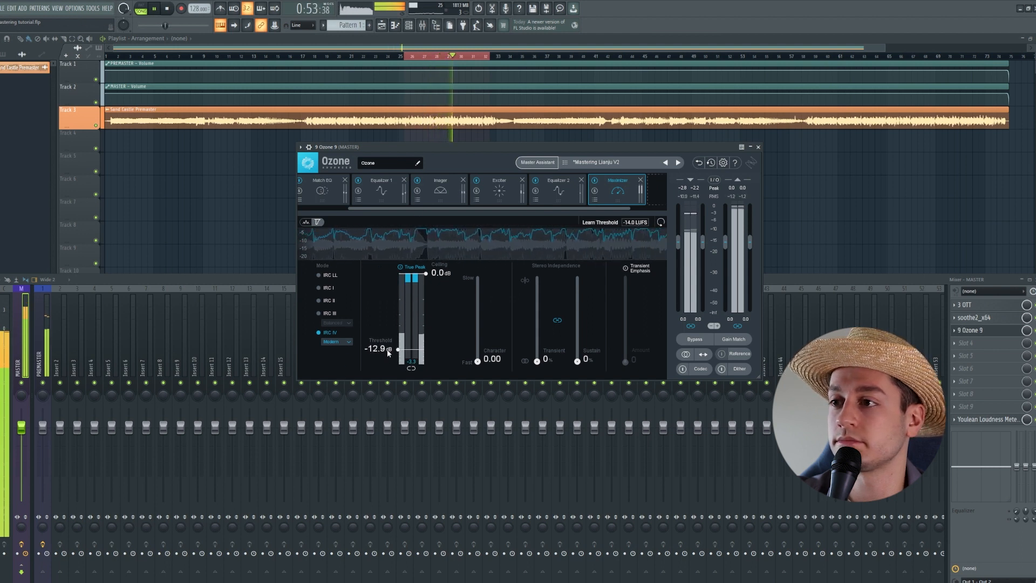
left_click_drag(405, 348, 406, 338)
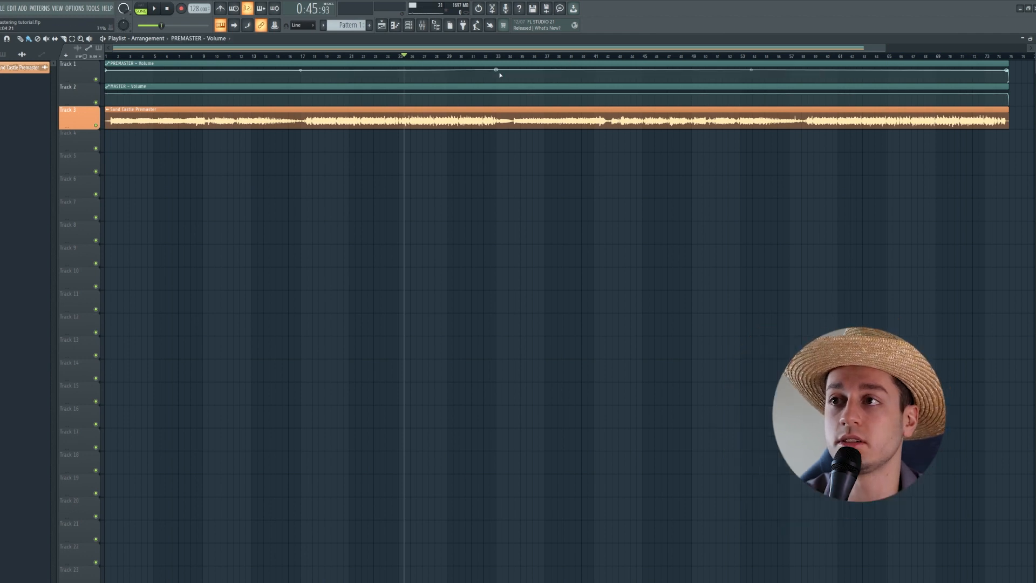
Add points near bar 58 to the PREMASTER volume automation to shape the dip before the final drop, and toggle Track 1's mute
right_click(799, 73)
right_click(808, 74)
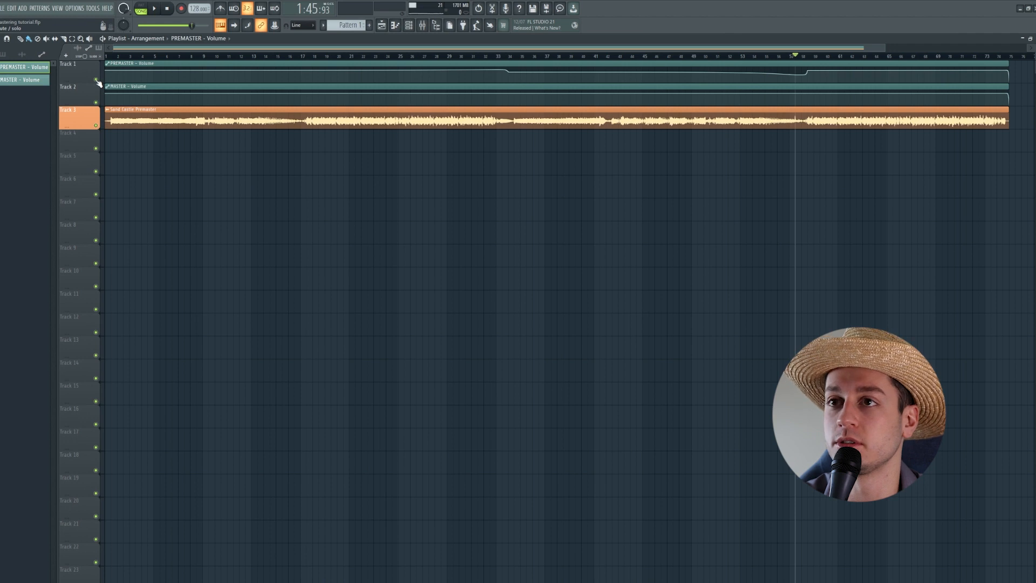
left_click(97, 80)
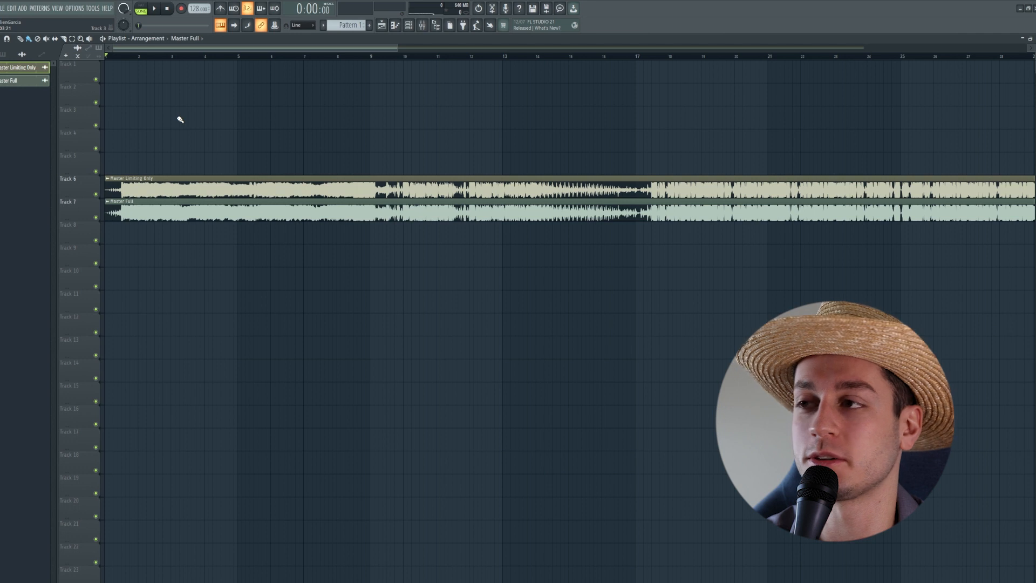
Play the opening bars while alternately soloing tracks 6 and 7 to compare the Master Limiting Only and Master Full versions
left_click(97, 218)
key("space")
right_click(96, 217)
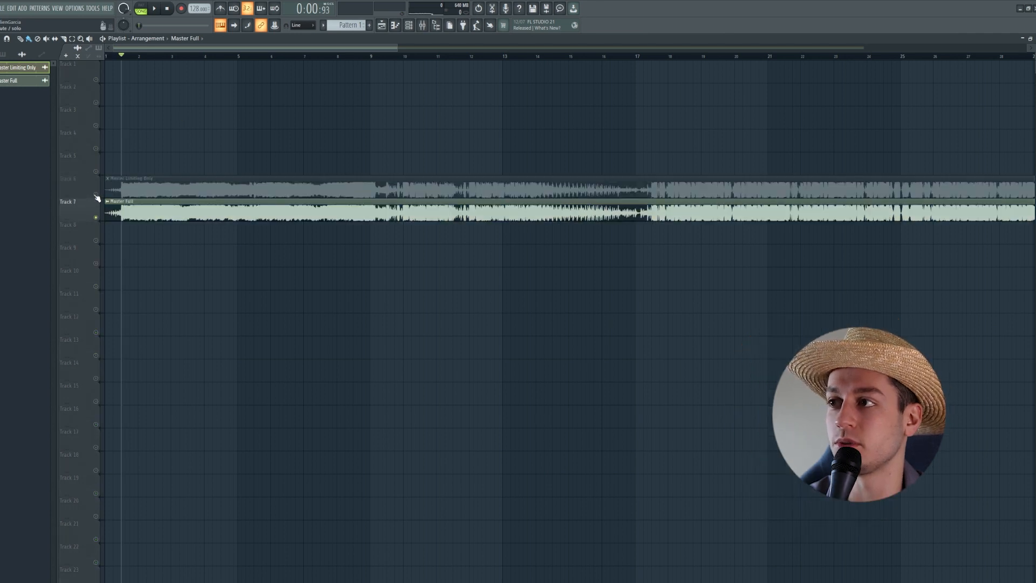
right_click(96, 194)
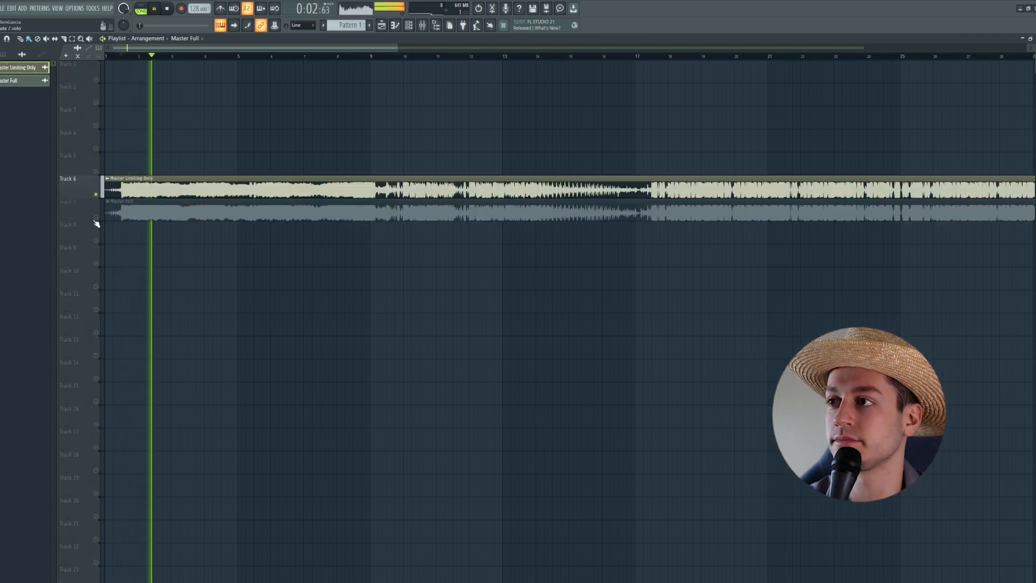
right_click(96, 217)
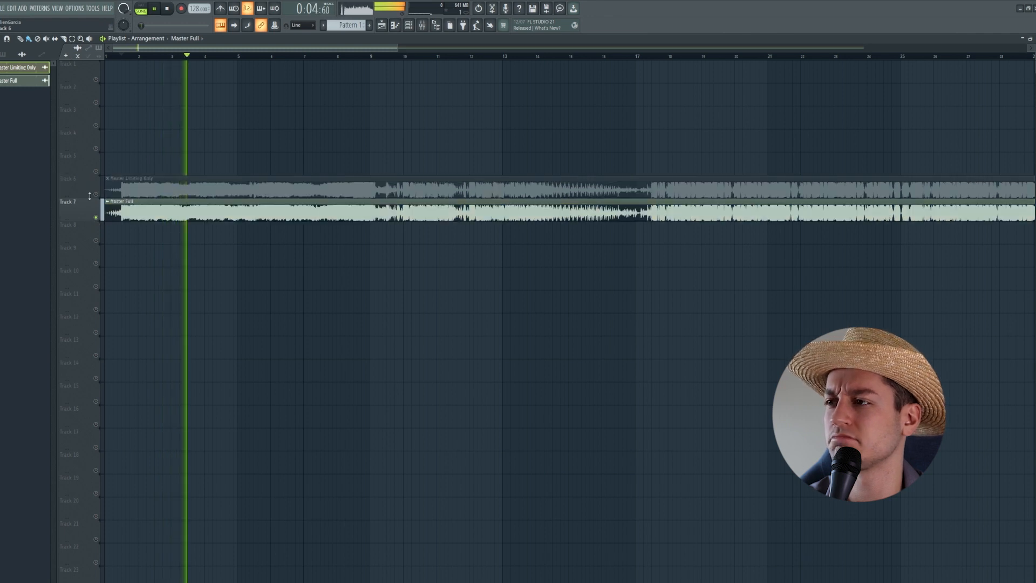
right_click(96, 194)
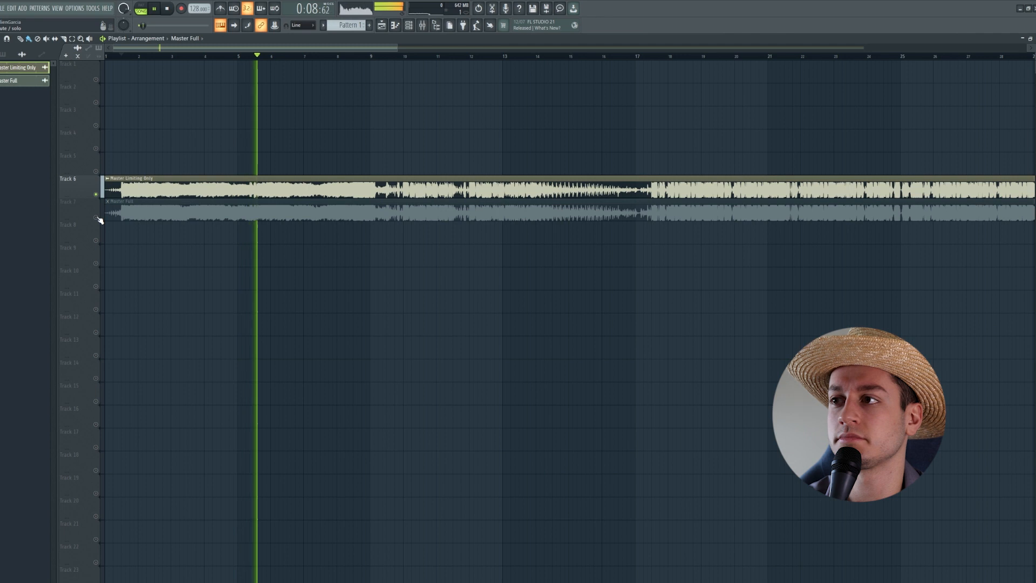
right_click(97, 218)
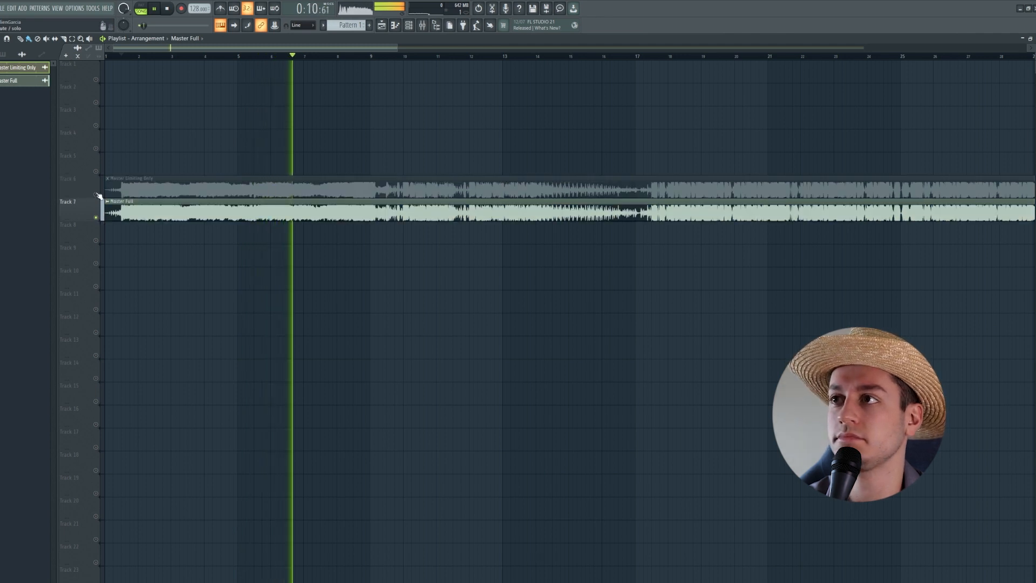
right_click(96, 195)
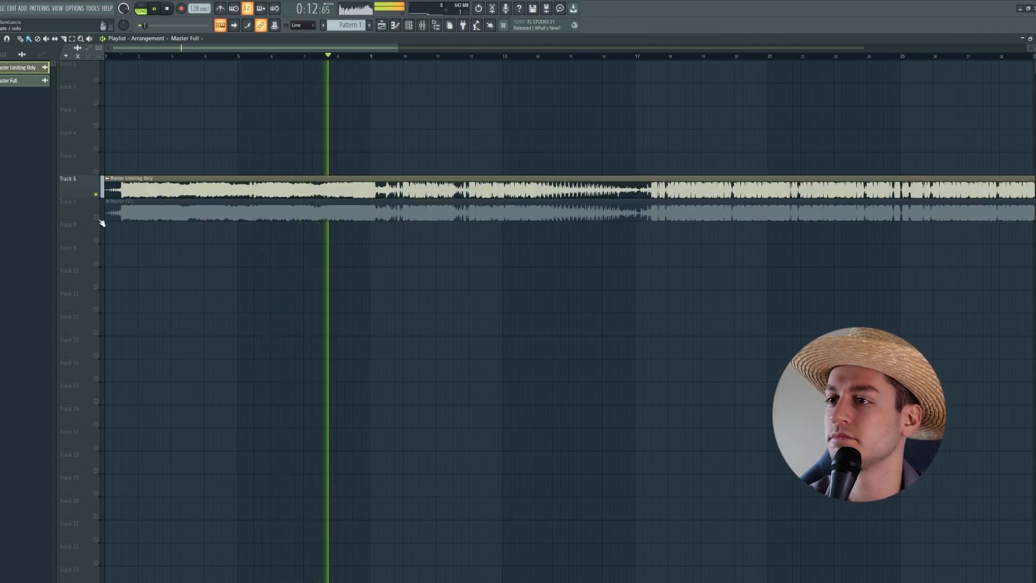
right_click(96, 218)
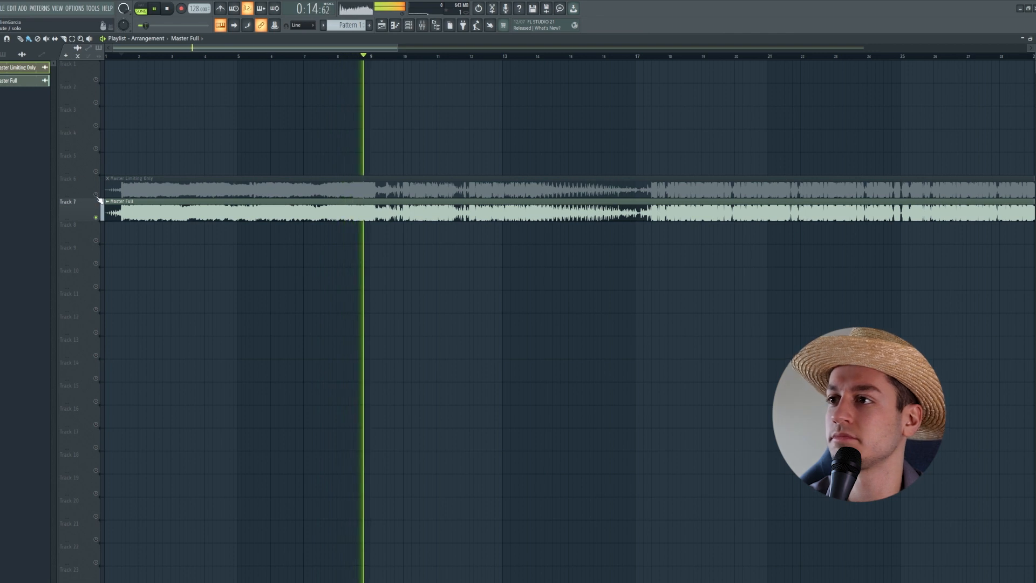
right_click(96, 194)
right_click(97, 218)
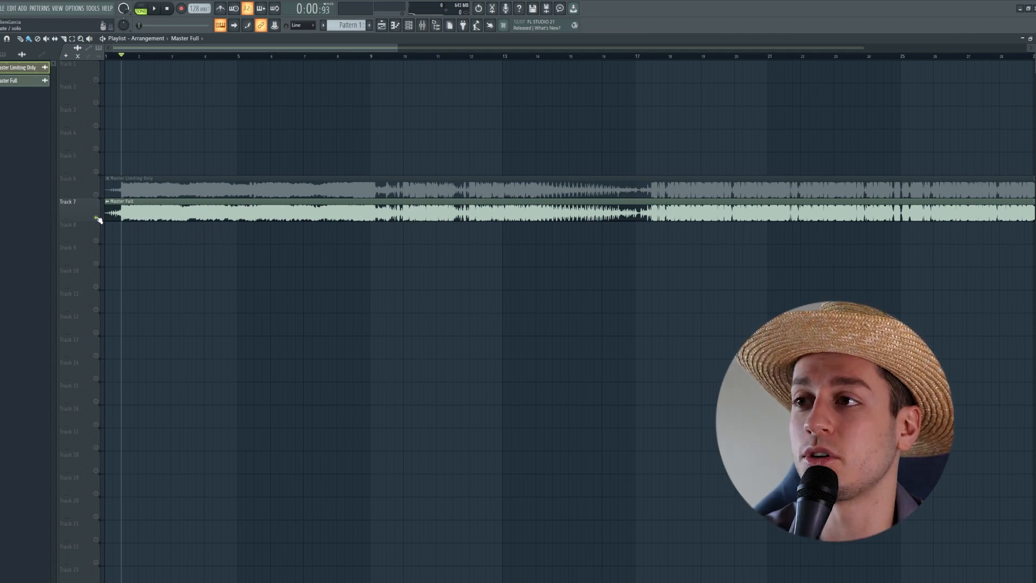
right_click(97, 196)
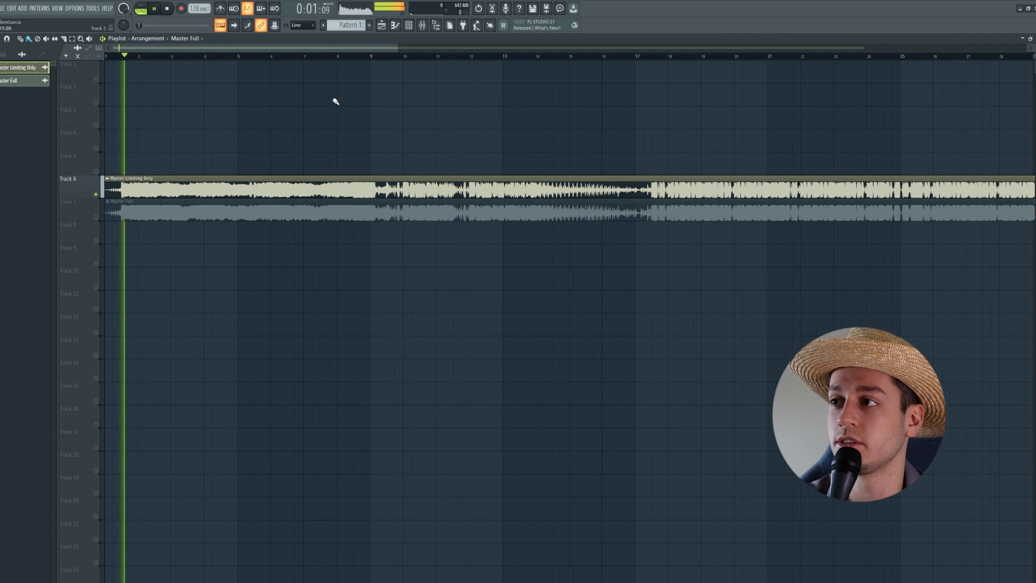
right_click(96, 218)
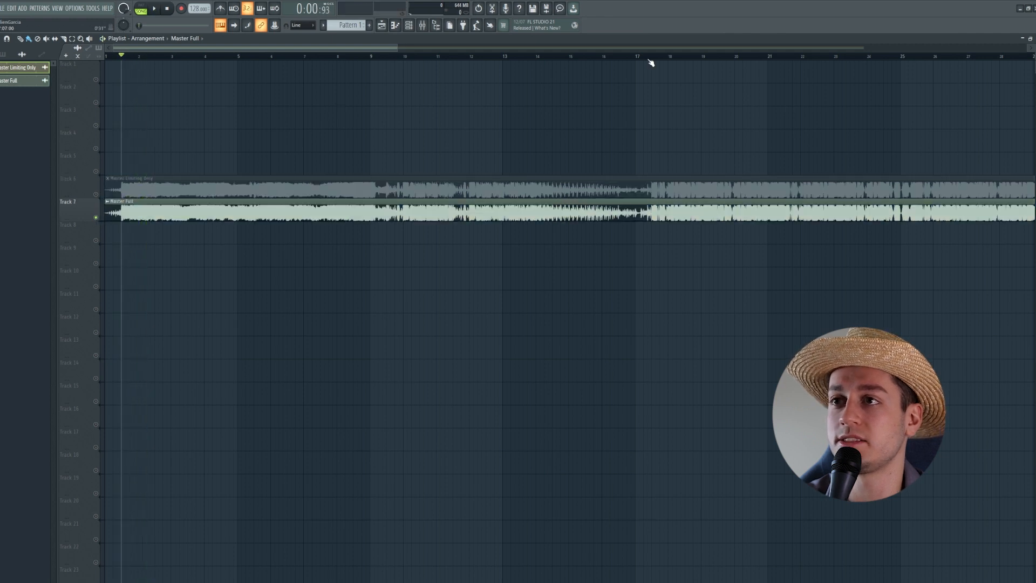
Compare the Master Limiting Only and Master Full tracks through the drop after bar 17 by soloing each in turn
key("space")
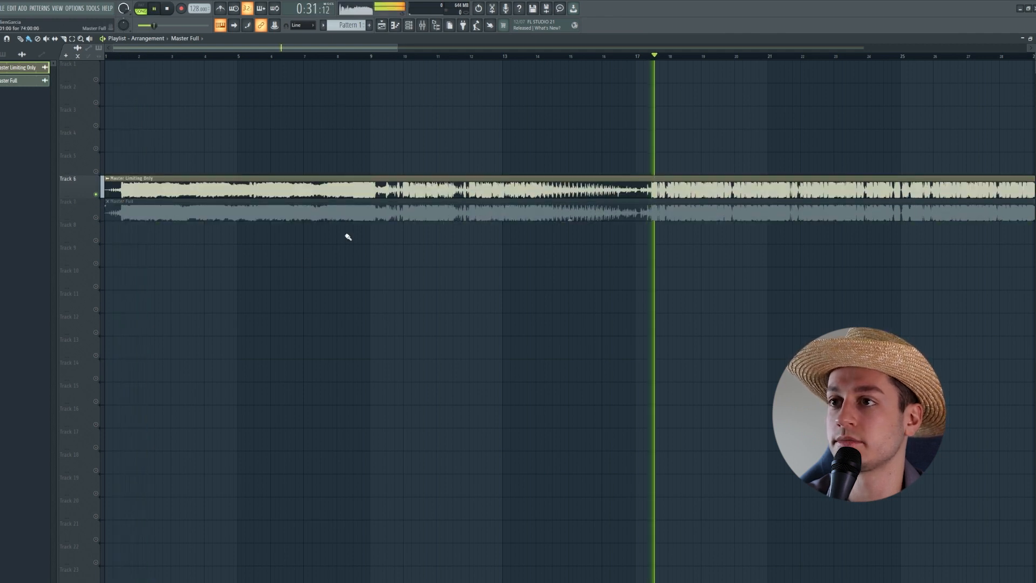
right_click(96, 218)
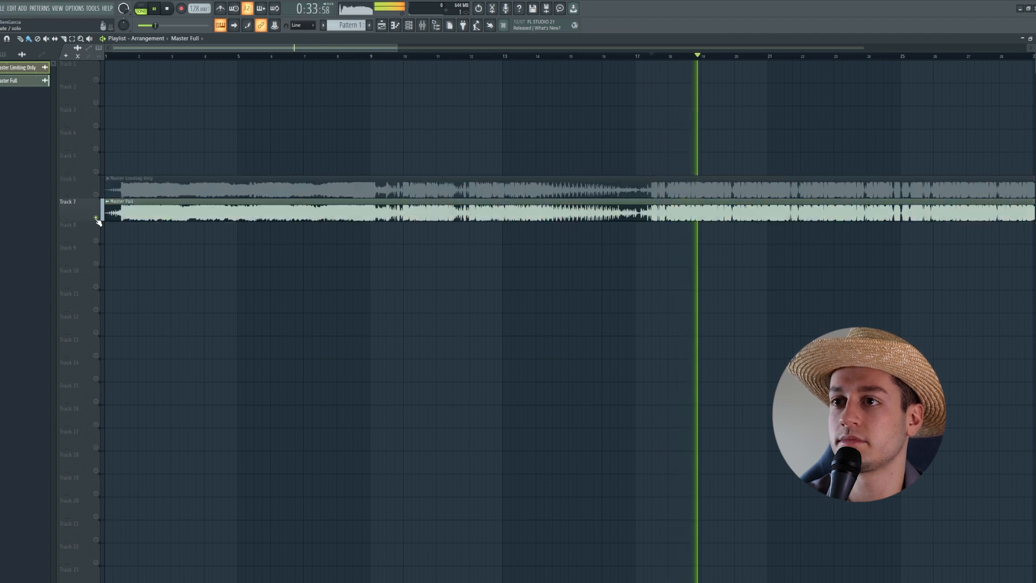
scroll(770, 58, "down", 1)
left_click_drag(776, 124, 356, 186)
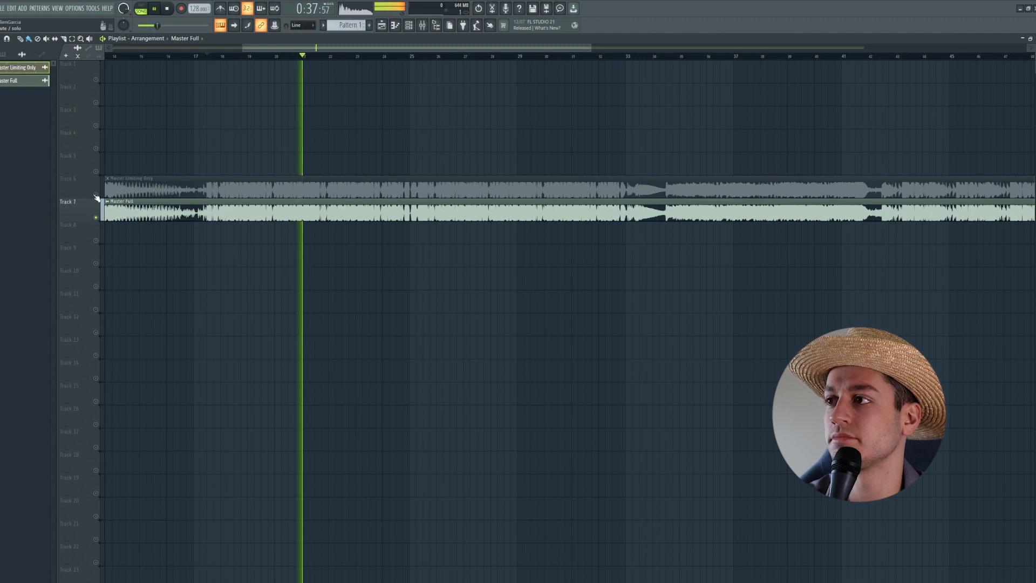
right_click(96, 195)
right_click(97, 218)
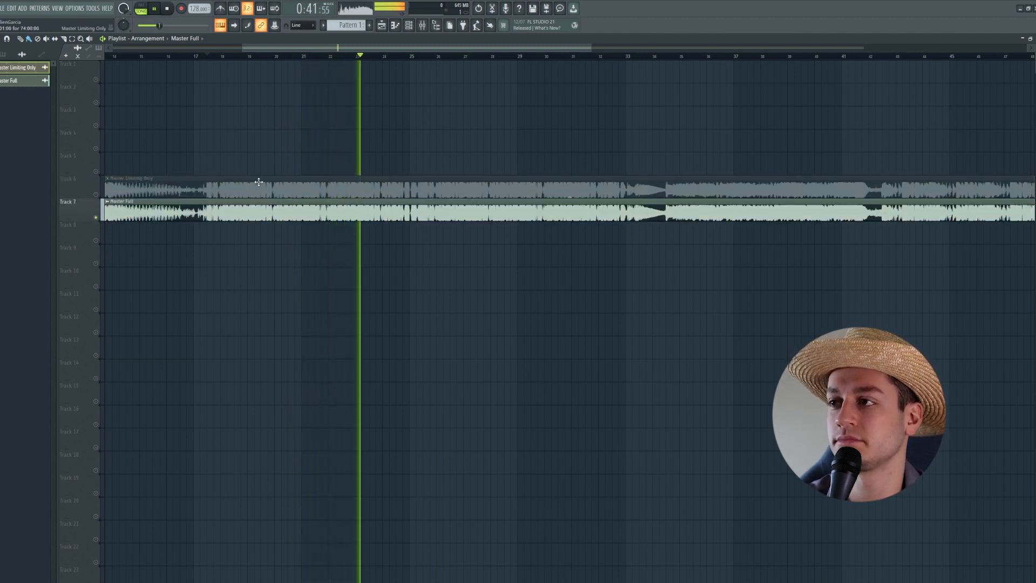
Jump playback to about bar 26 and compare the two masters through the end of the drop, soloing each in turn
left_click(431, 56)
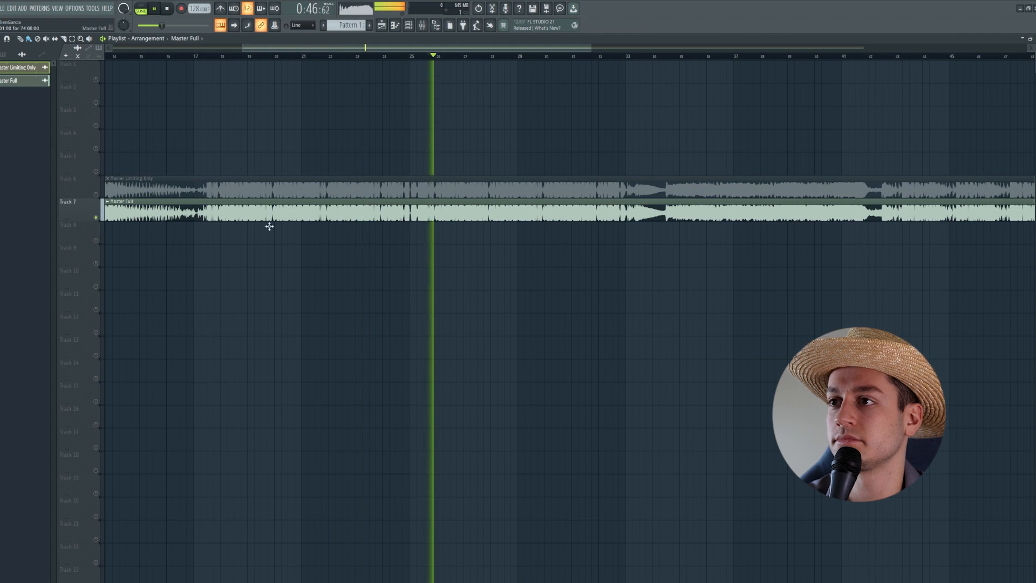
right_click(97, 195)
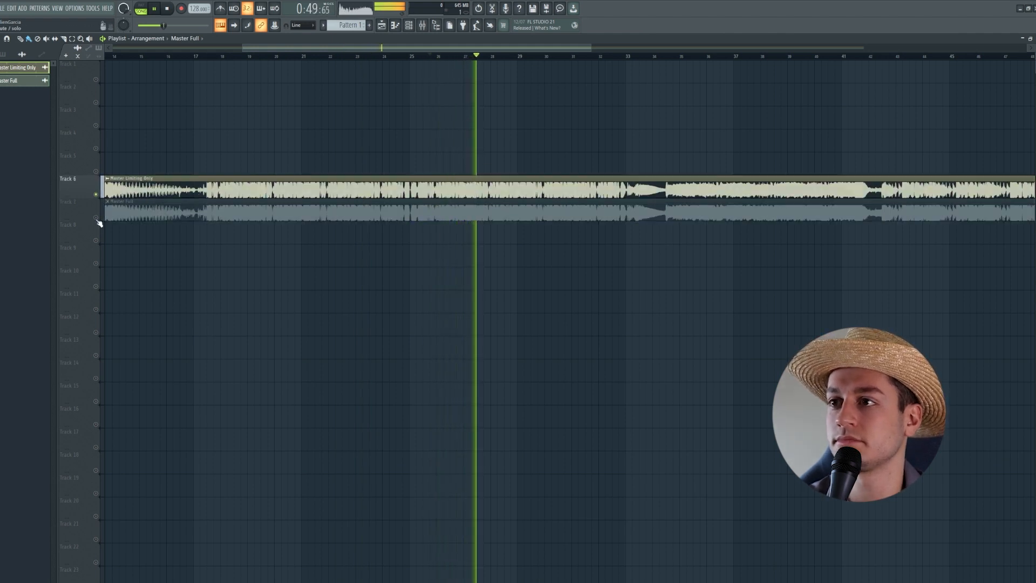
right_click(97, 217)
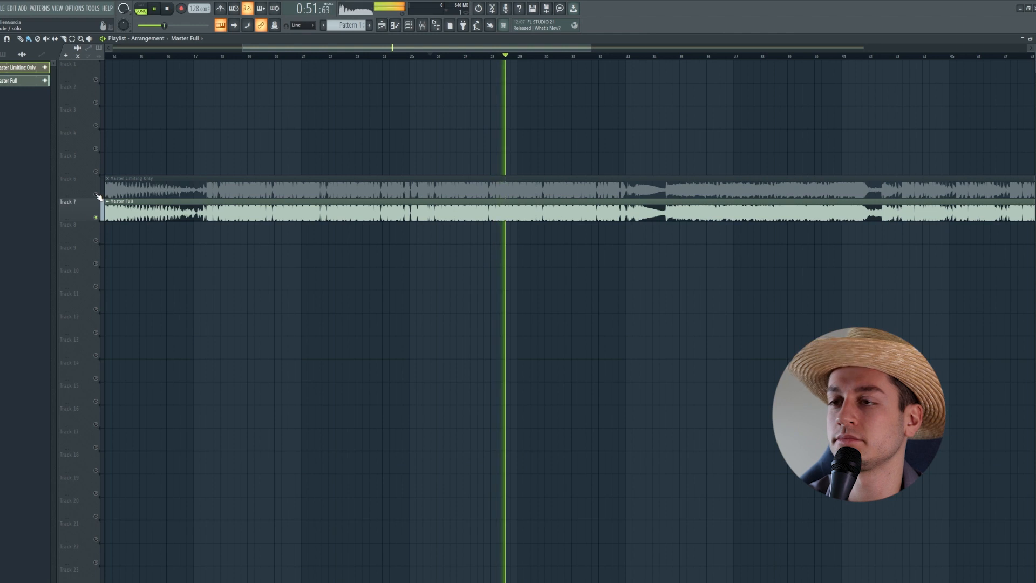
right_click(97, 195)
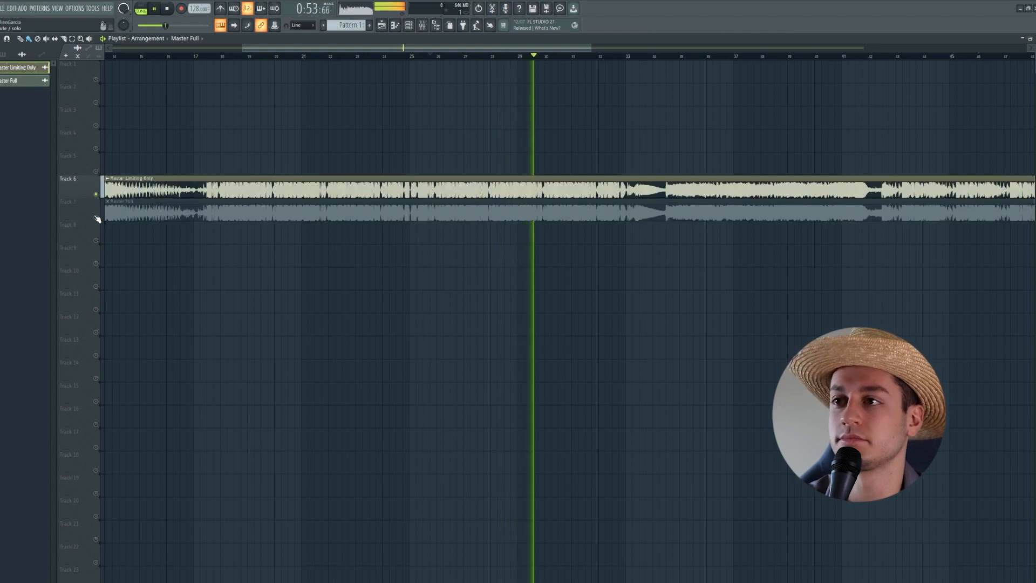
right_click(97, 218)
left_click_drag(726, 210, 376, 190)
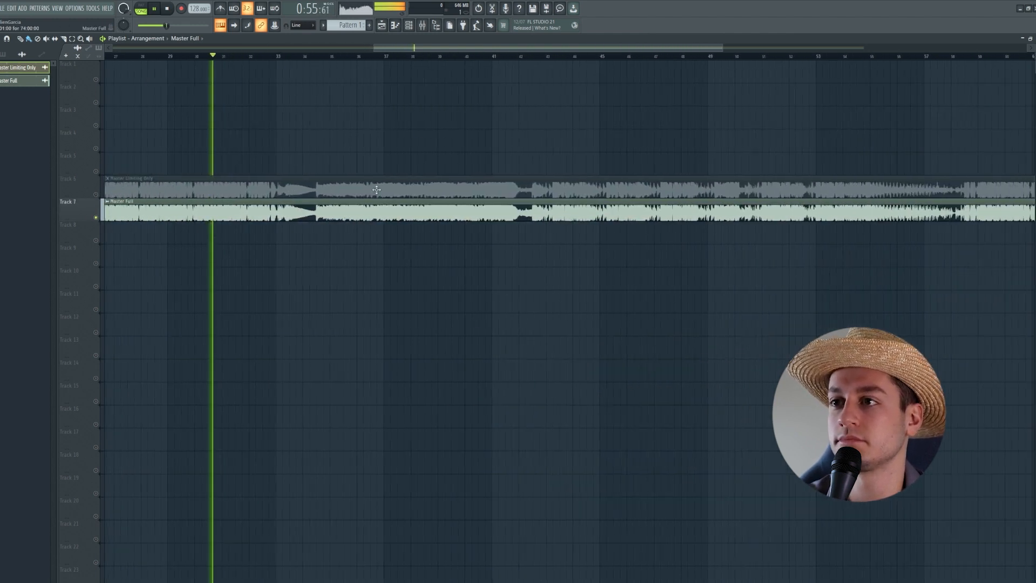
right_click(97, 195)
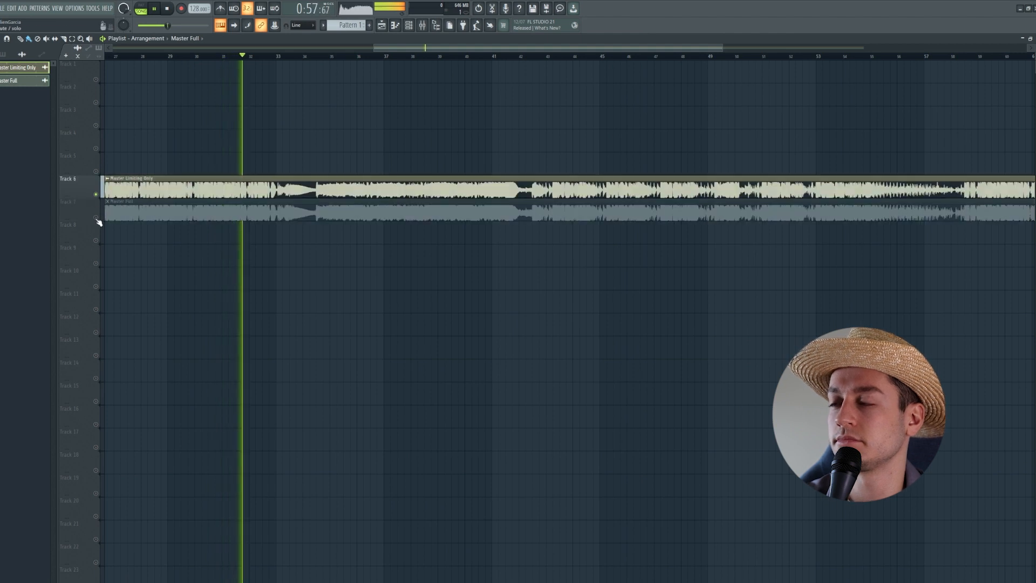
right_click(97, 218)
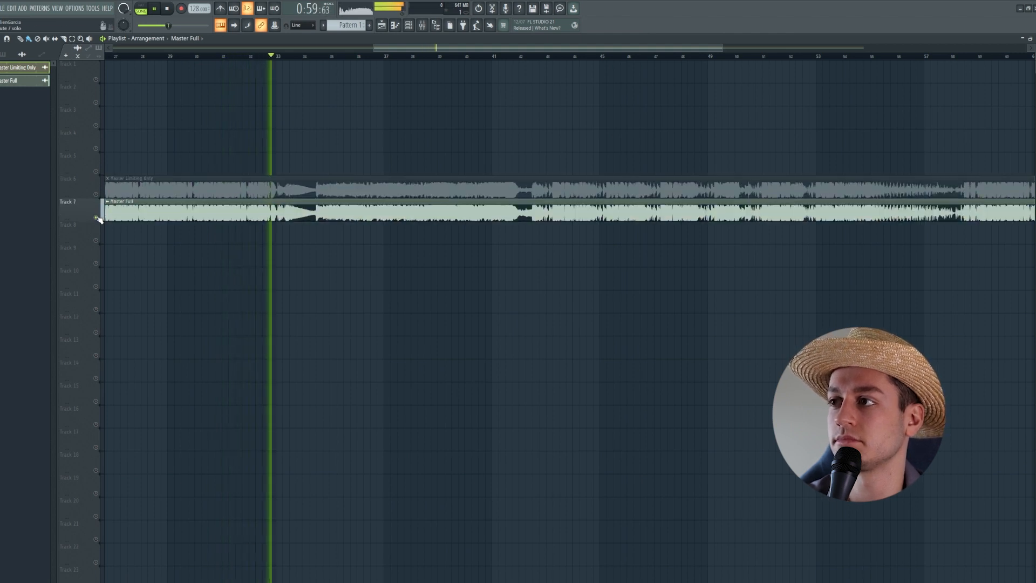
right_click(97, 195)
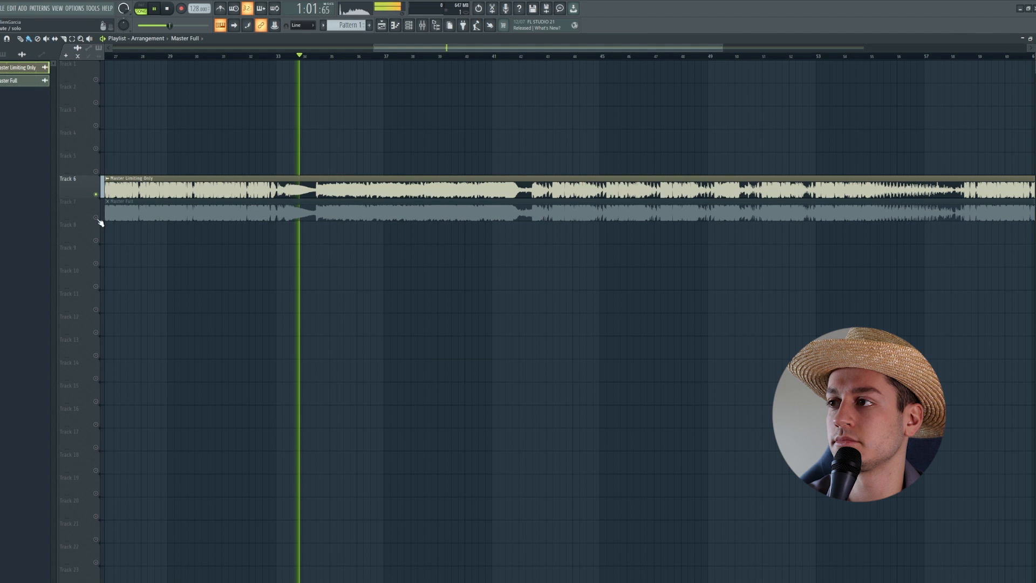
right_click(97, 218)
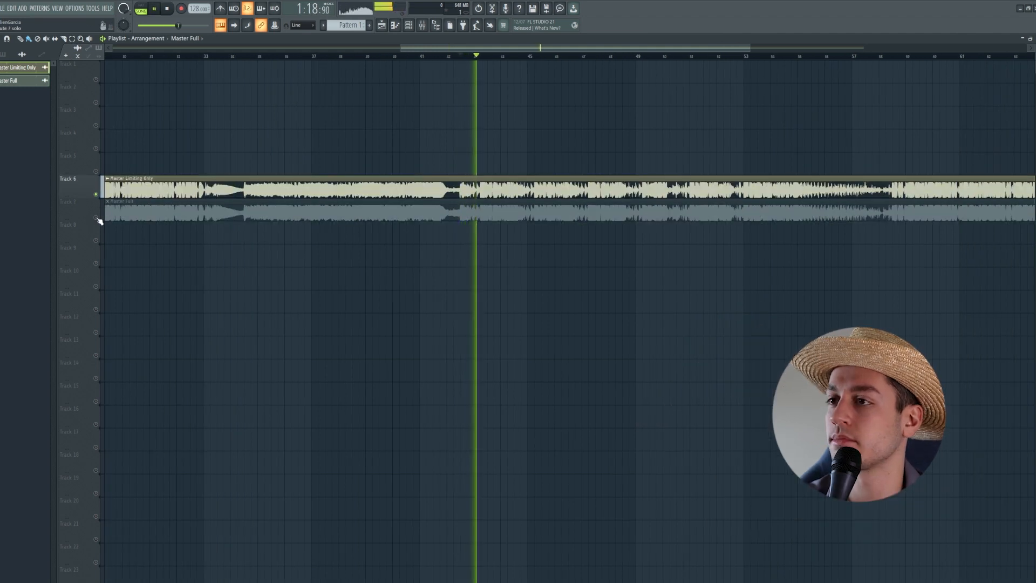
Compare the two masters from about bar 43 to bar 50 by switching the solo between tracks 6 and 7
right_click(97, 218)
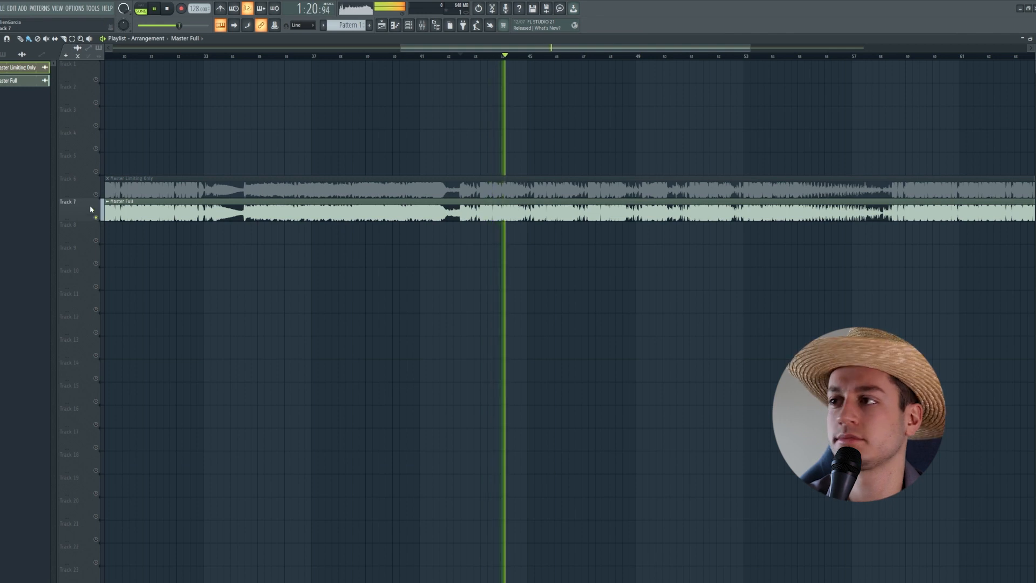
right_click(96, 195)
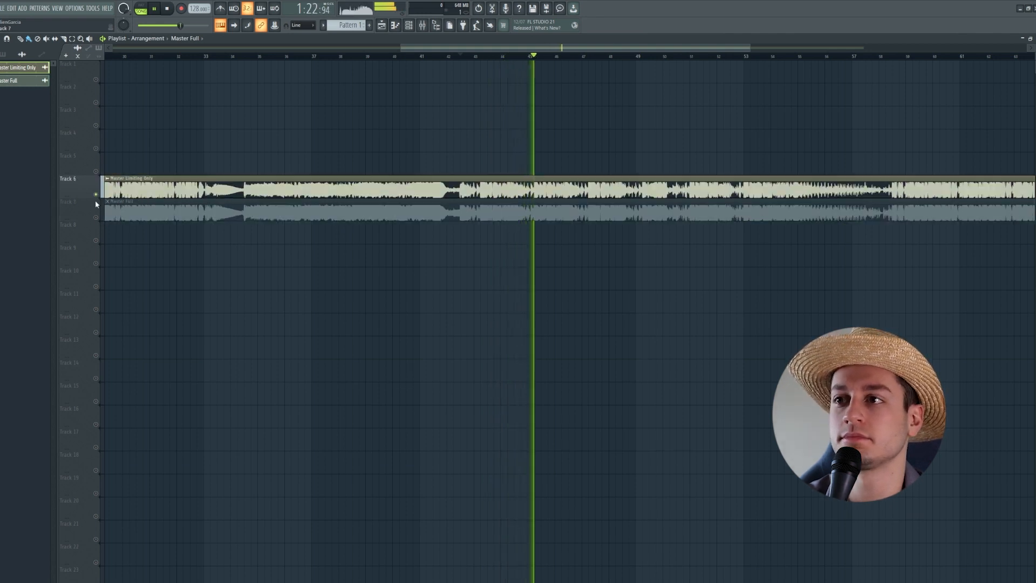
right_click(96, 218)
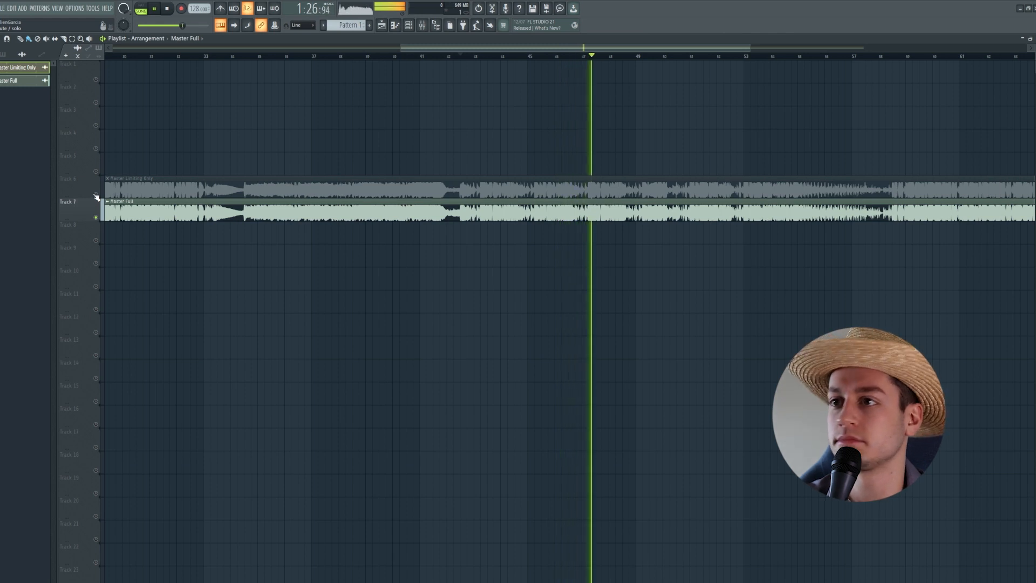
right_click(96, 196)
right_click(96, 216)
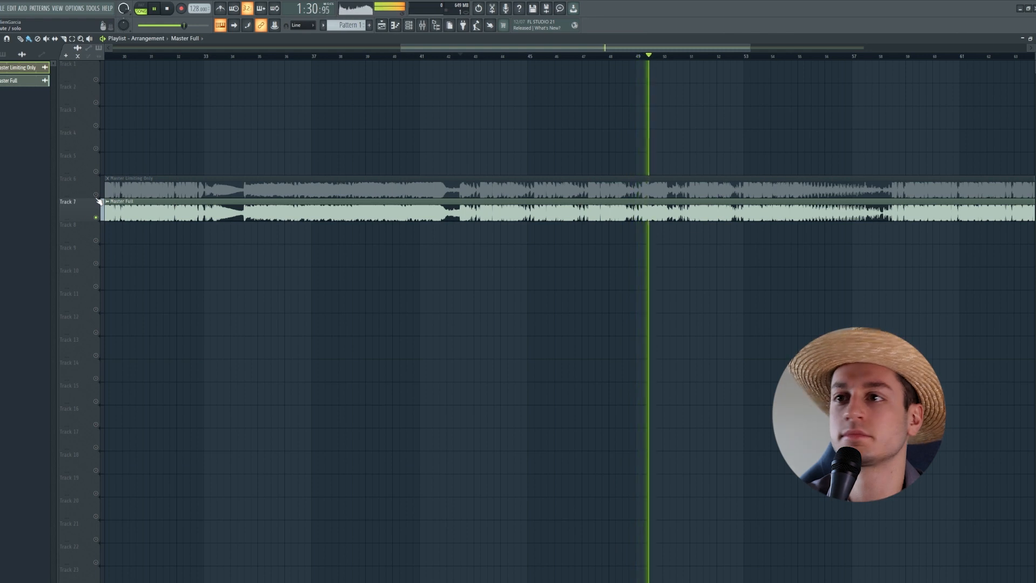
right_click(96, 195)
right_click(96, 216)
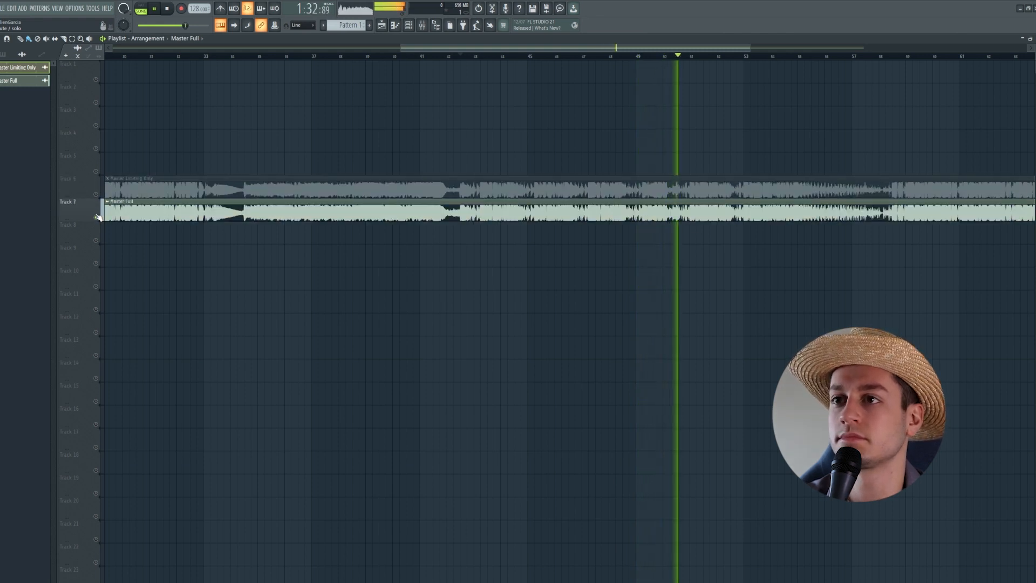